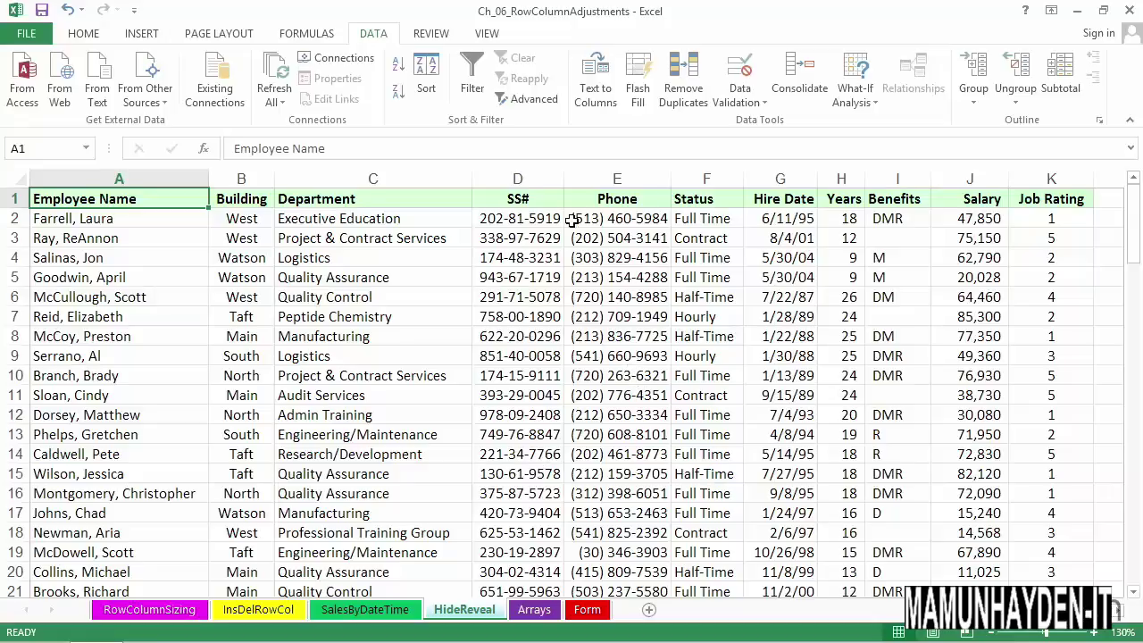
Hide the SS# column (column D) on the HideReveal sheet
right_click(522, 181)
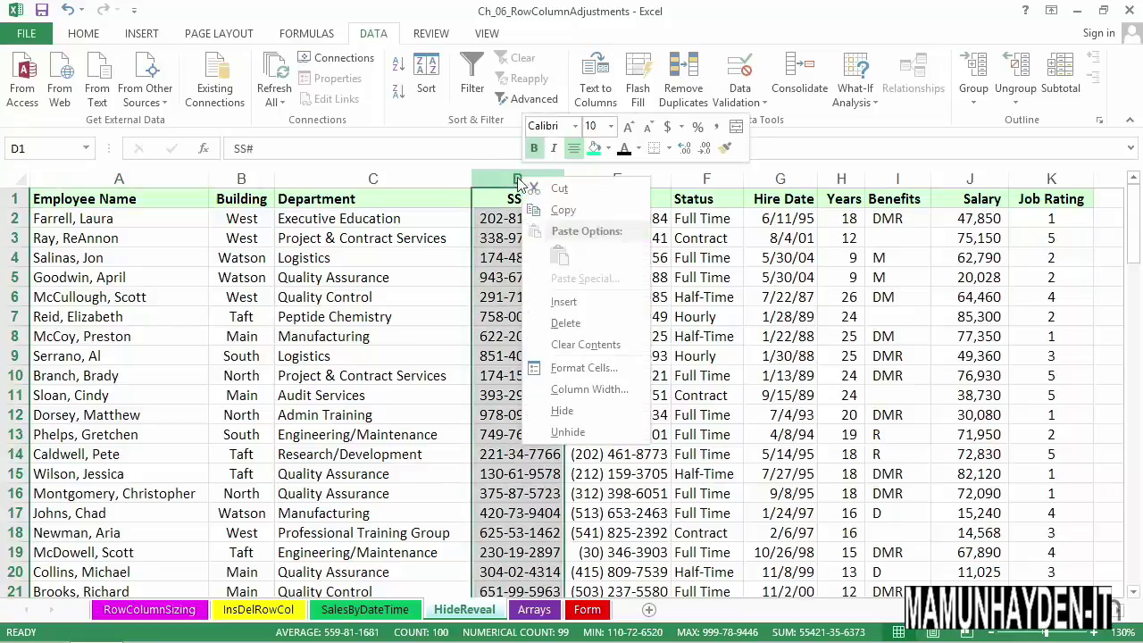
click(563, 413)
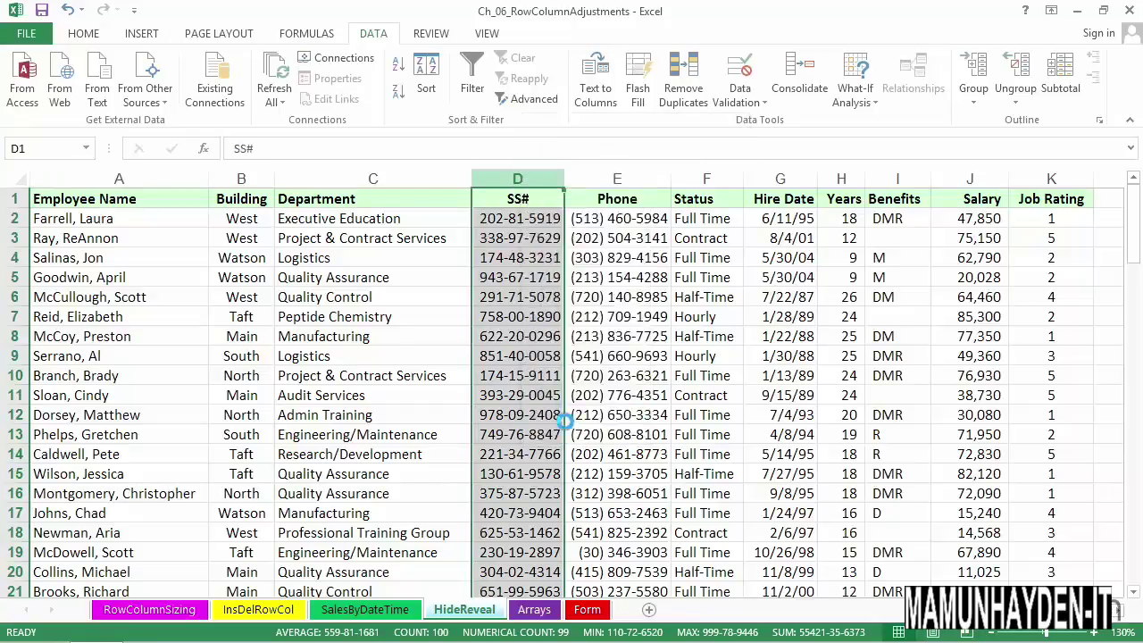
click(557, 409)
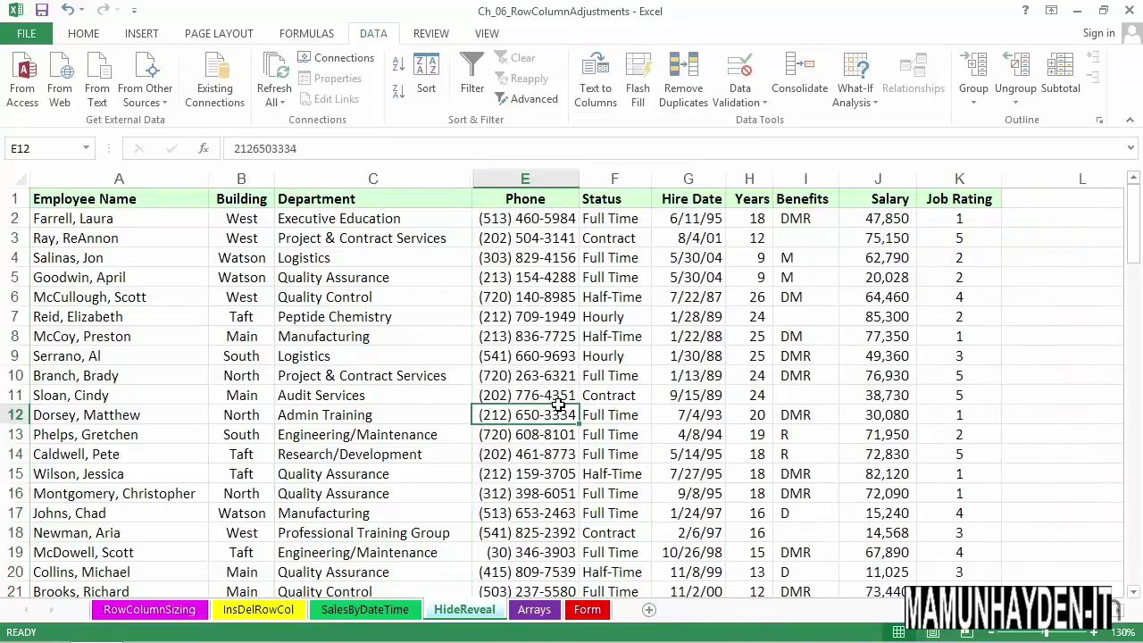
Check the print preview of the HideReveal sheet, then return to the worksheet
key(ctrl+p)
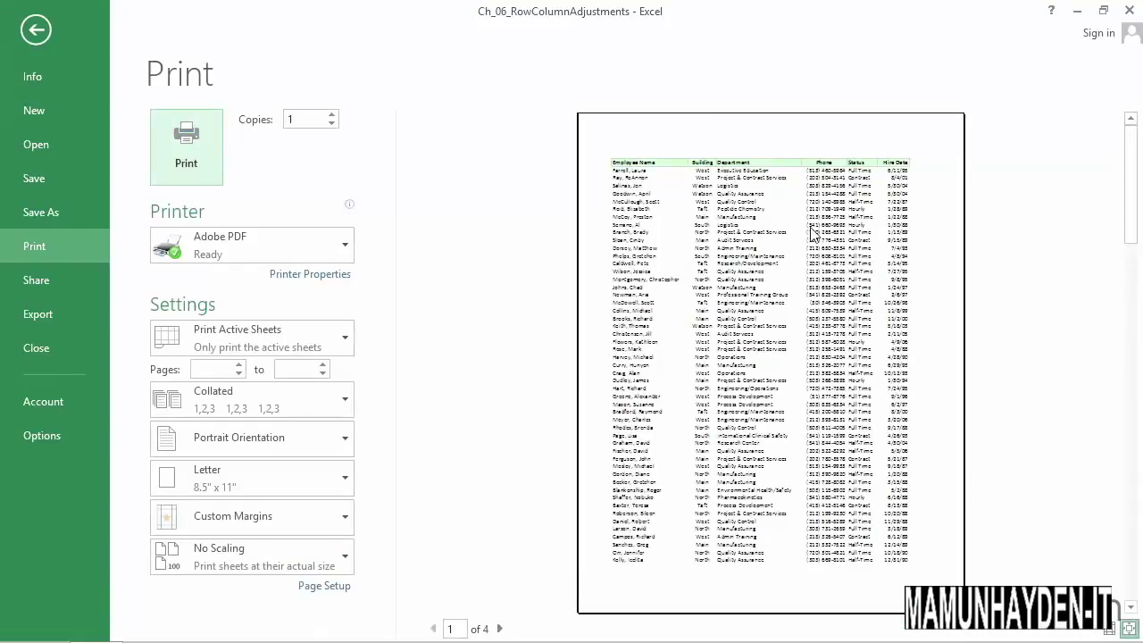
key(Escape)
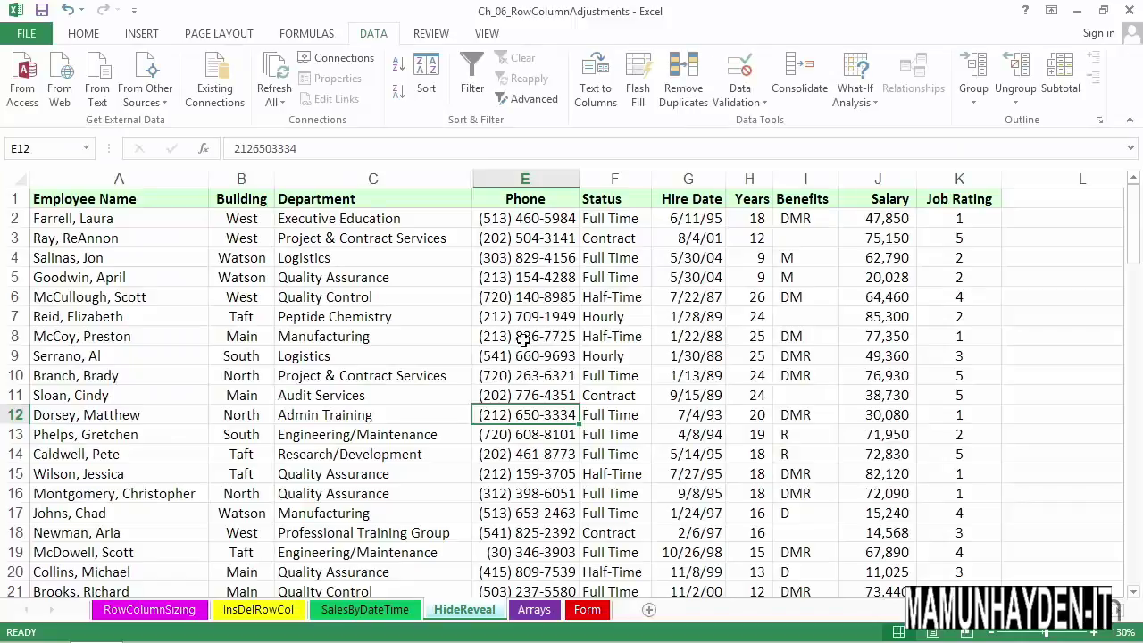
click(460, 282)
click(420, 376)
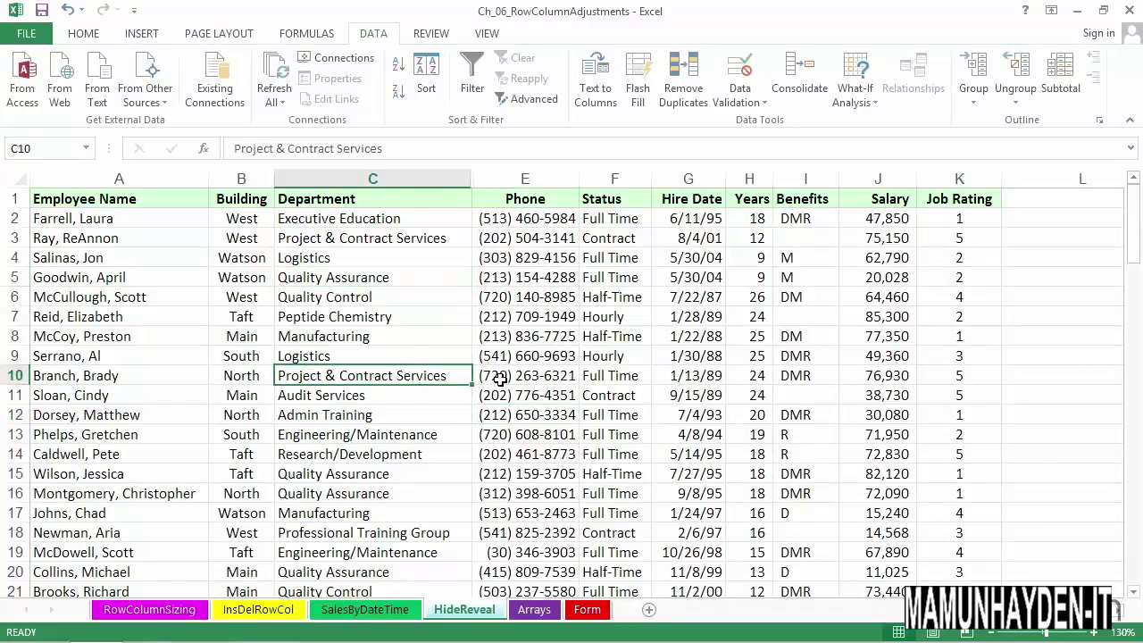
click(259, 284)
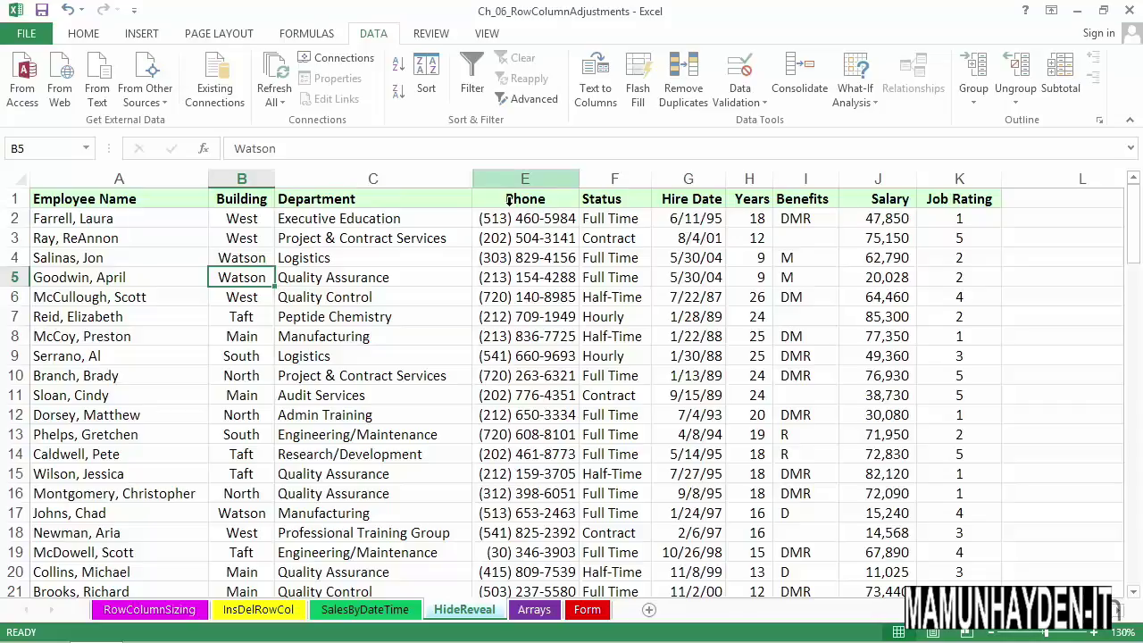
click(471, 178)
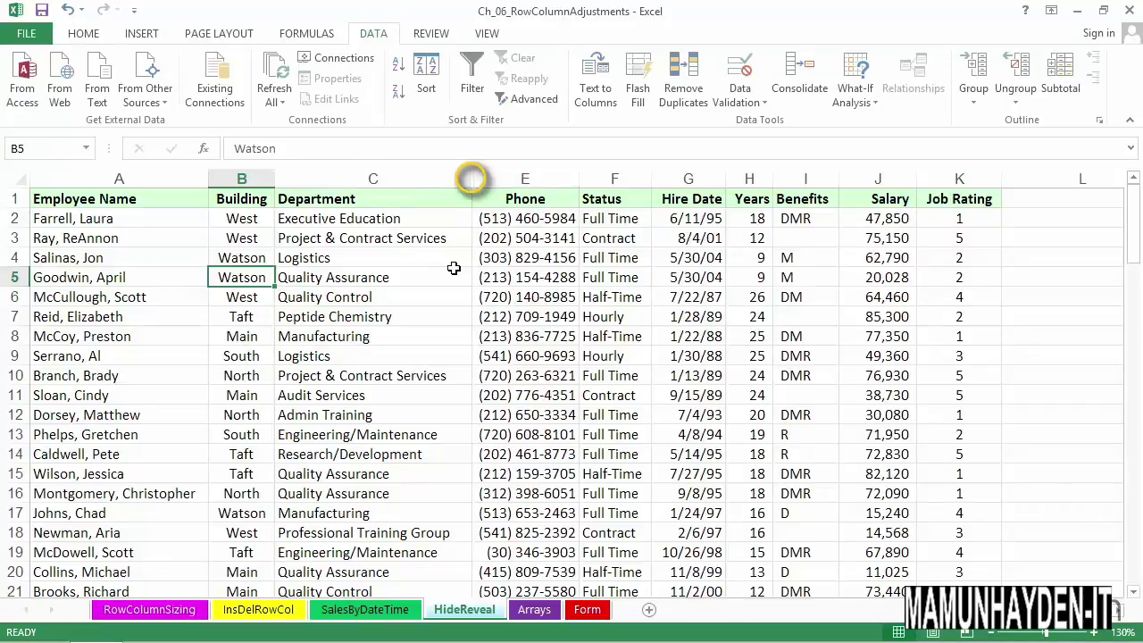
click(448, 261)
click(439, 302)
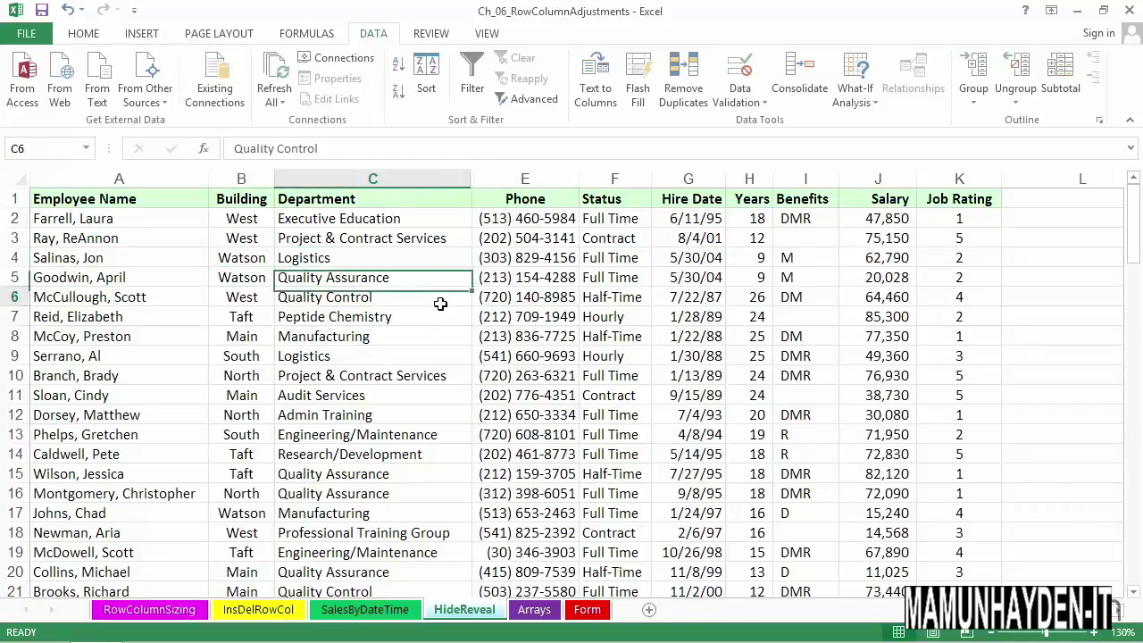
click(554, 317)
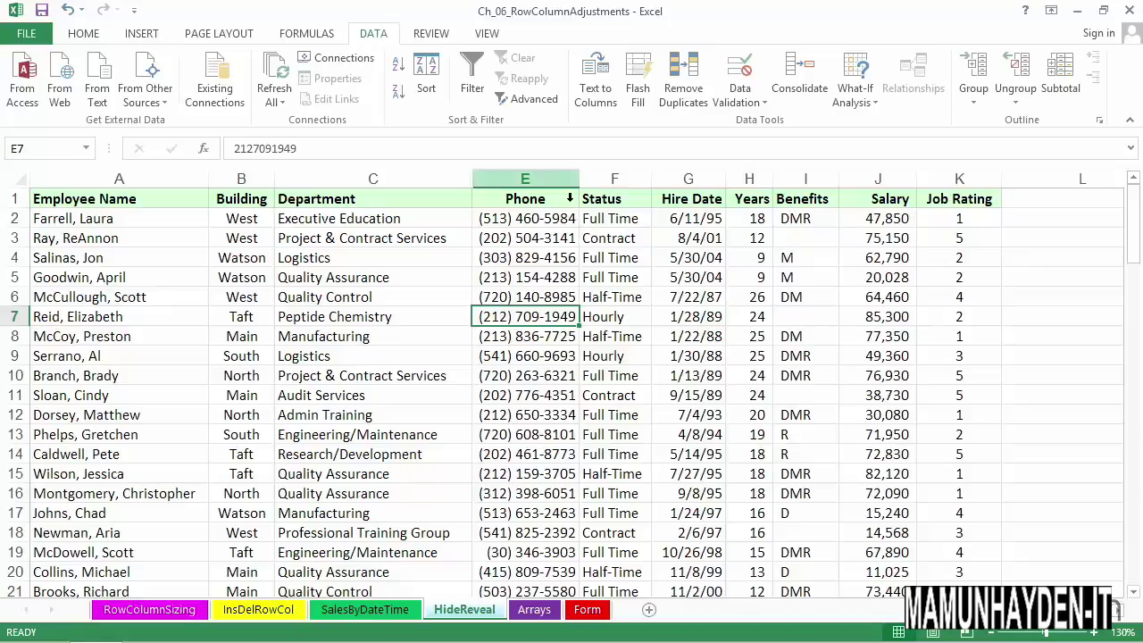
Hide the nonadjacent Phone and Salary columns (E and J) together
click(566, 195)
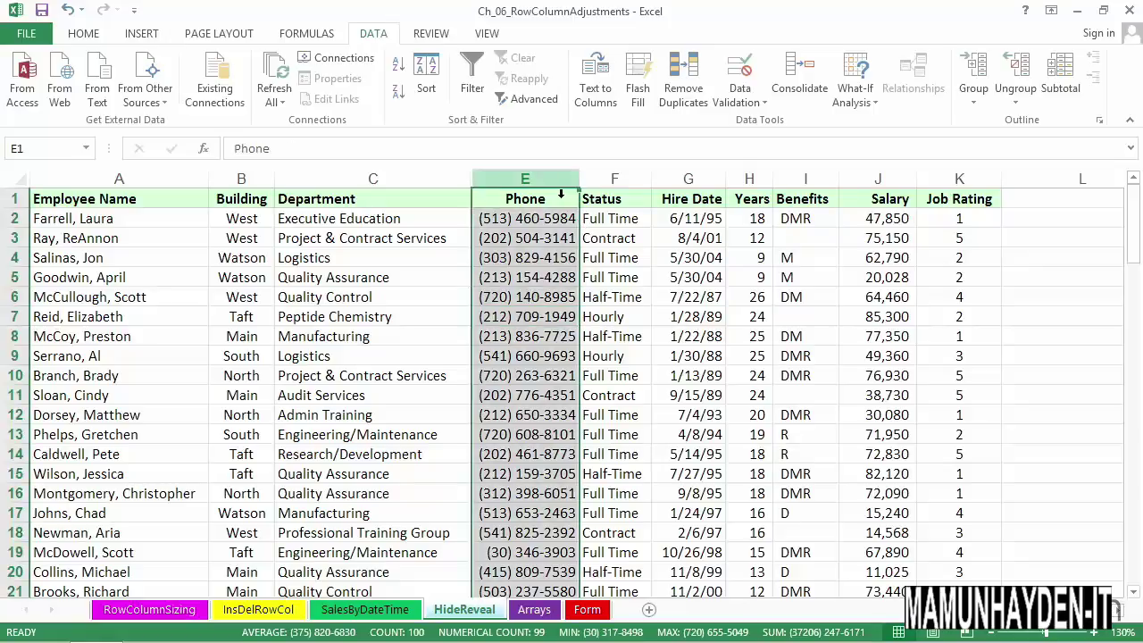
ctrl+click(886, 195)
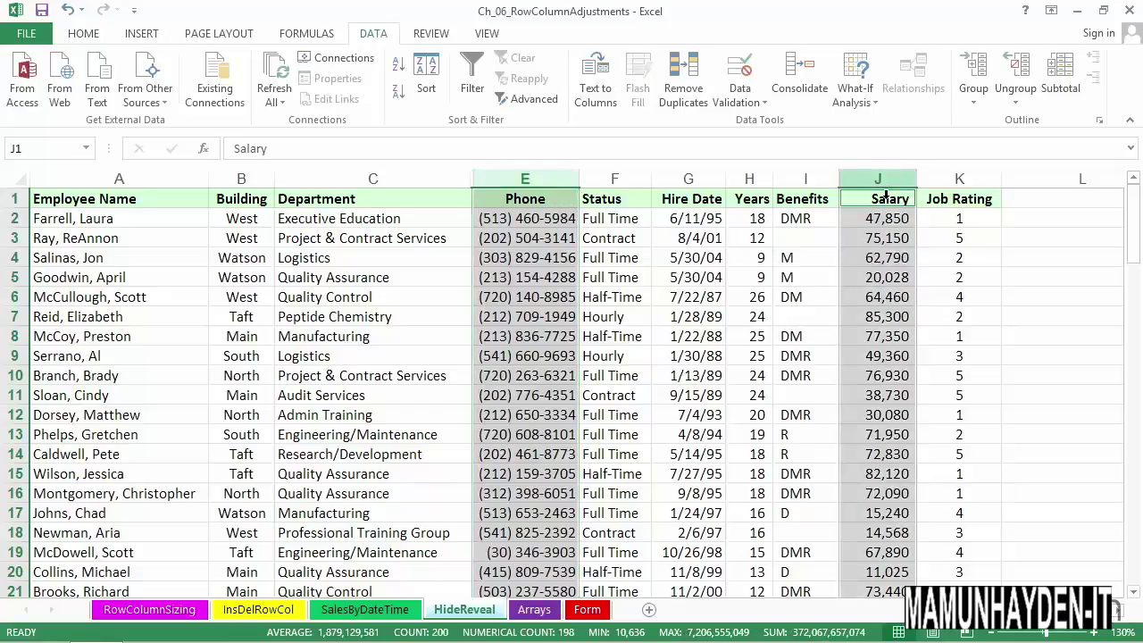
right_click(886, 195)
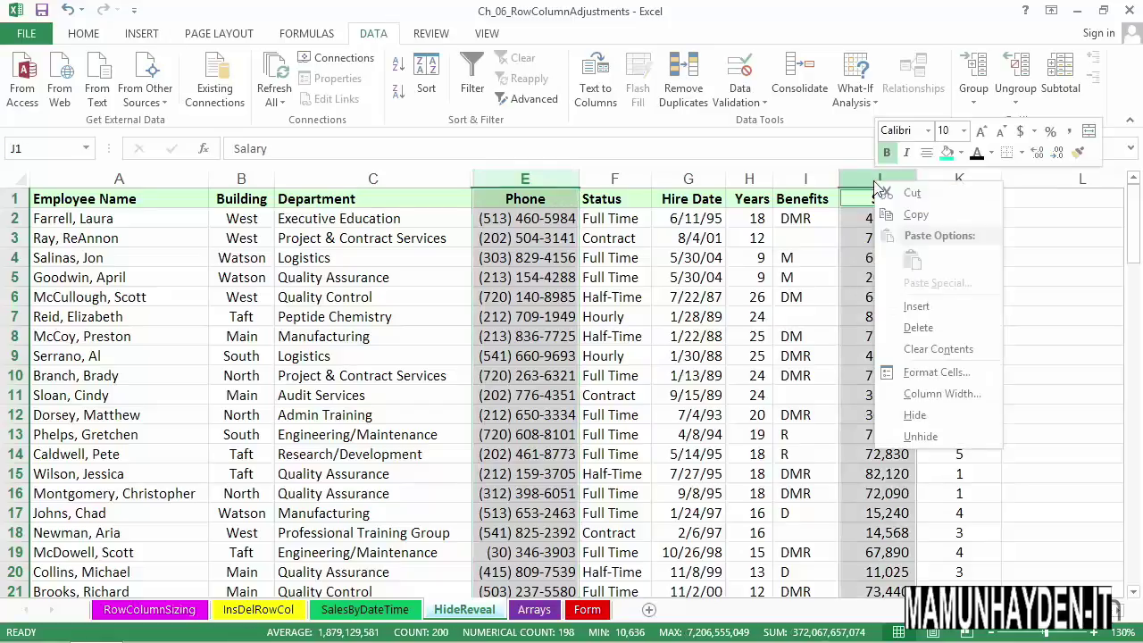
click(917, 416)
click(794, 380)
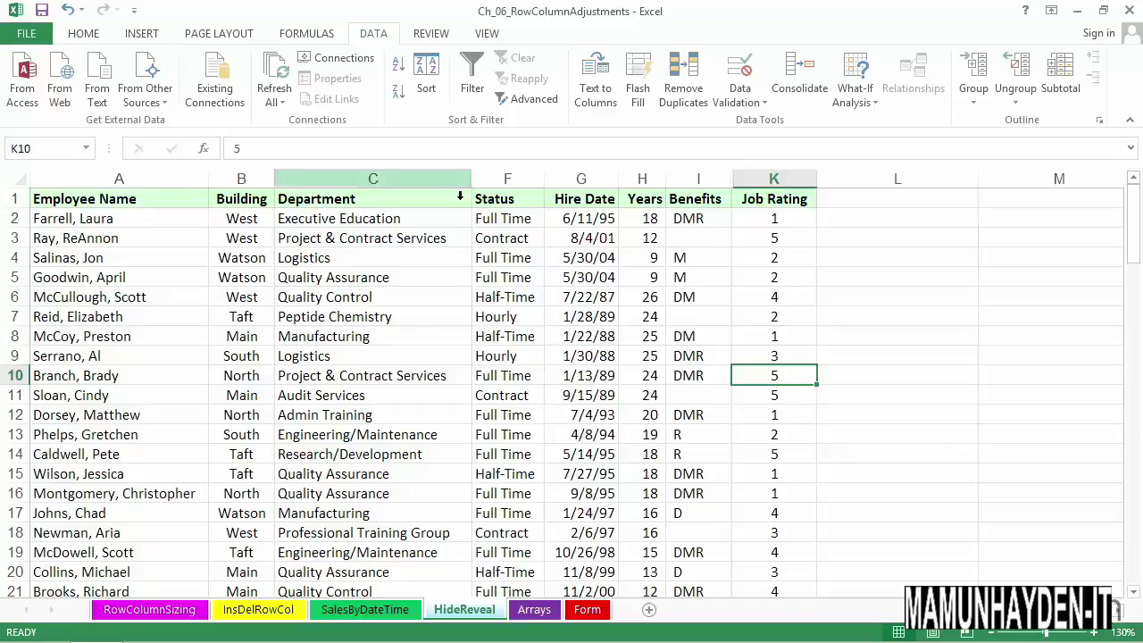
Unhide the columns between Department and Status with the Unhide command, and undo it
drag(427, 193, 534, 193)
right_click(525, 185)
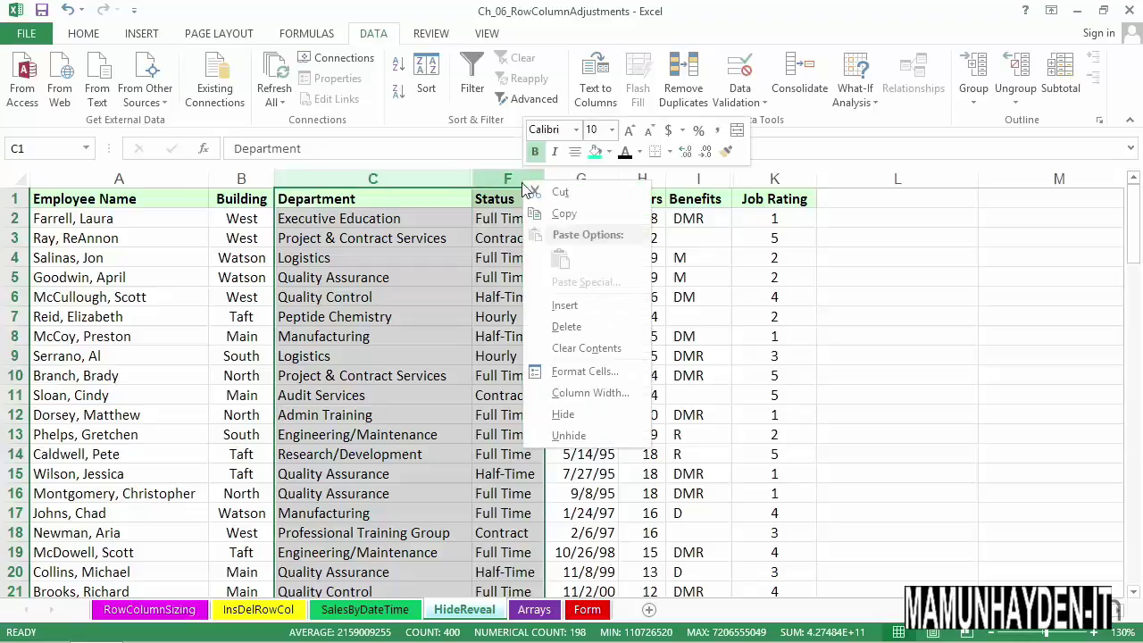
click(569, 436)
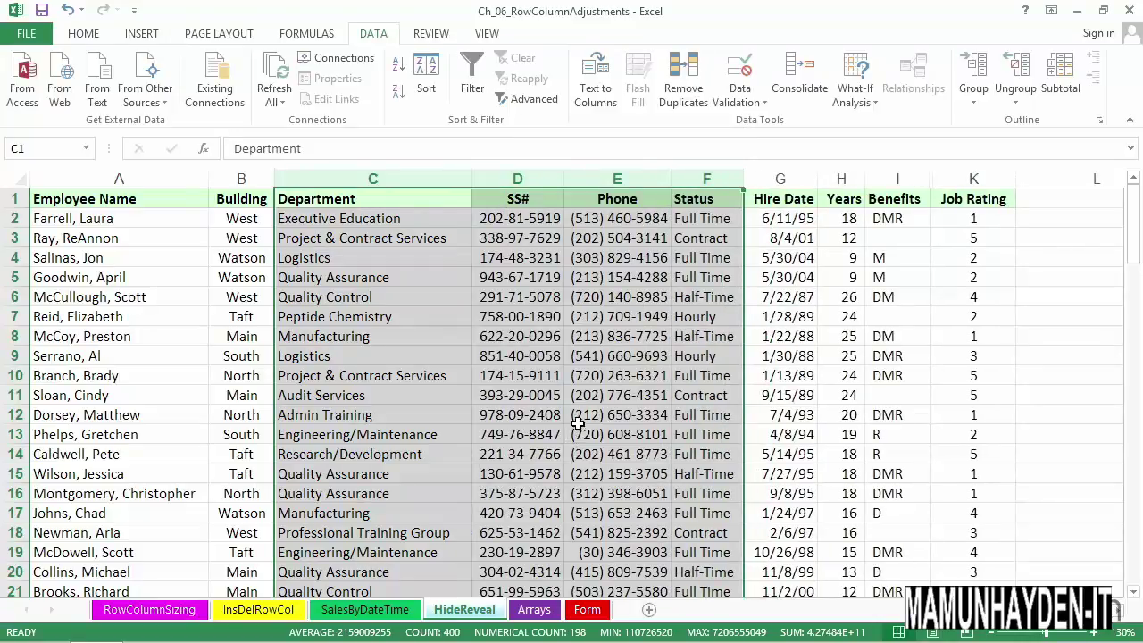
key(ctrl+z)
click(702, 418)
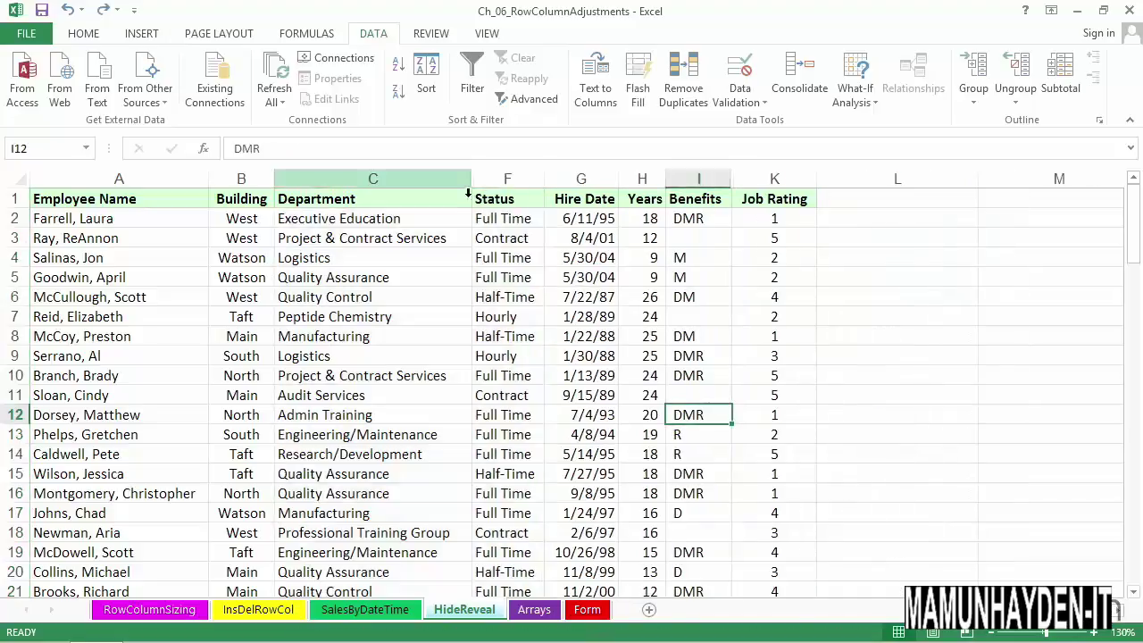
Reveal the hidden columns between Department and Status by auto-fitting the selected columns C through F, and undo it
drag(447, 190, 491, 179)
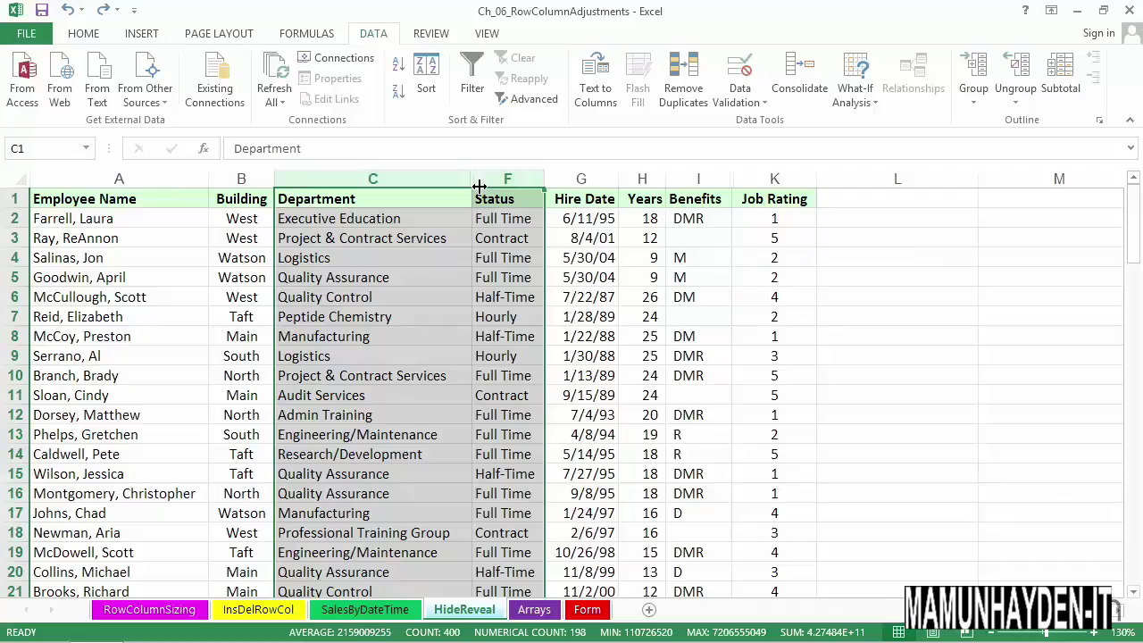
double_click(479, 186)
click(542, 354)
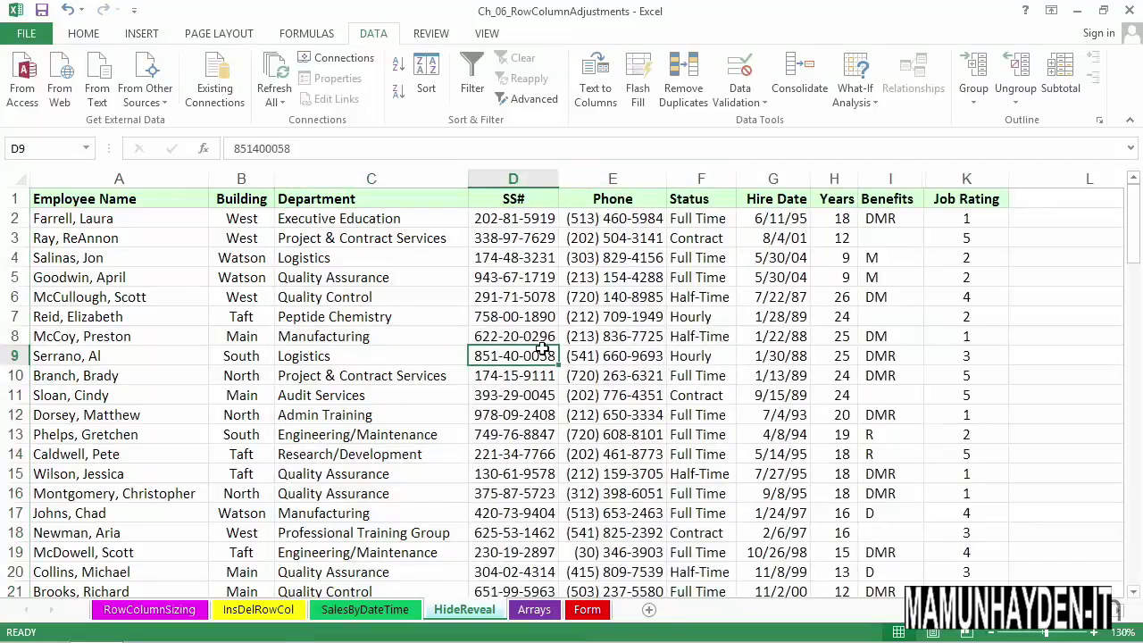
key(ctrl+z)
click(547, 339)
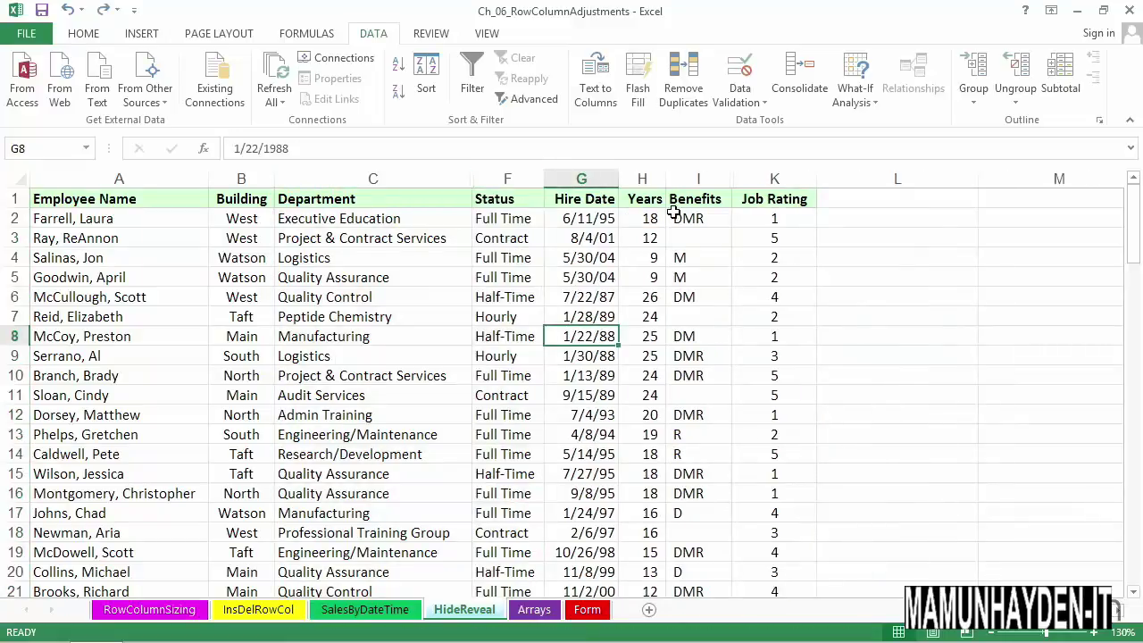
click(689, 322)
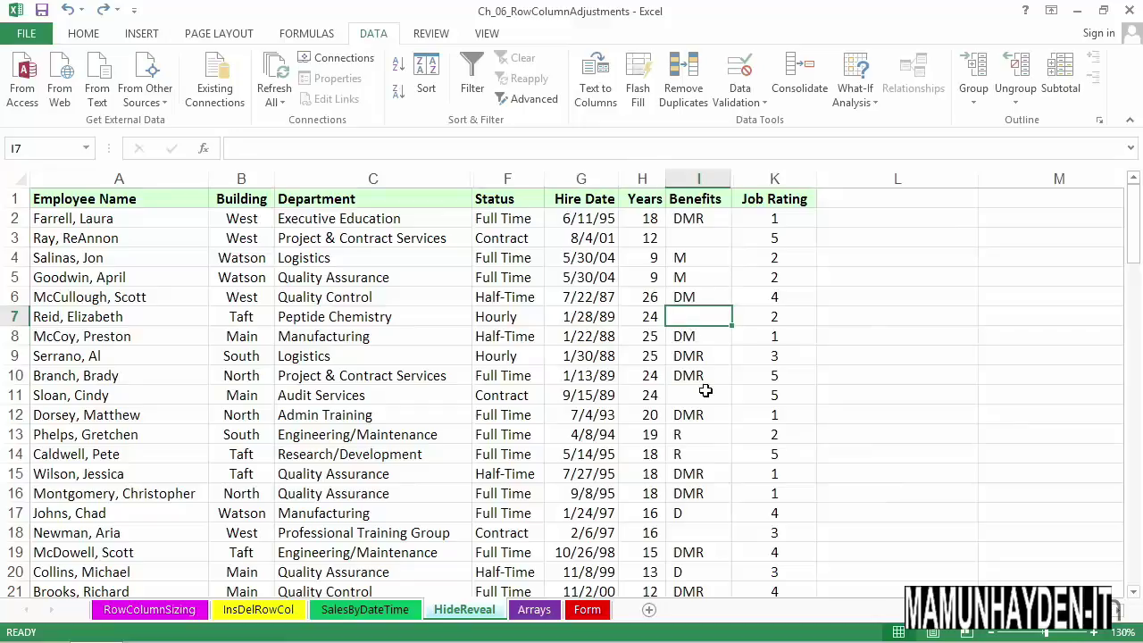
Auto-fit every column of the whole sheet to reveal all hidden columns, and undo it
click(21, 179)
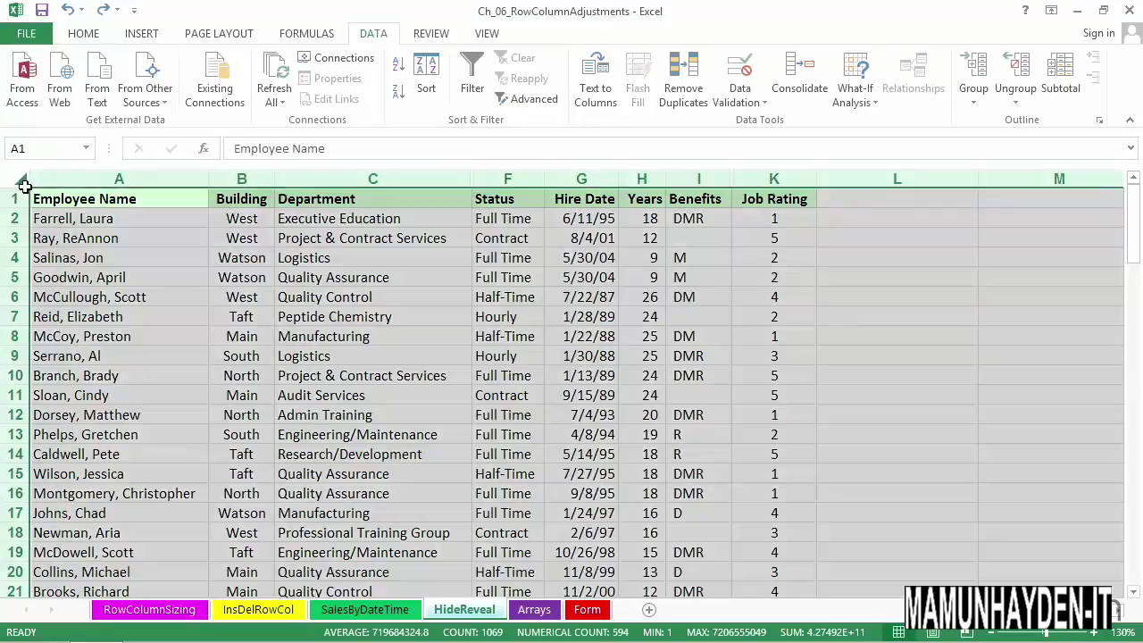
double_click(217, 185)
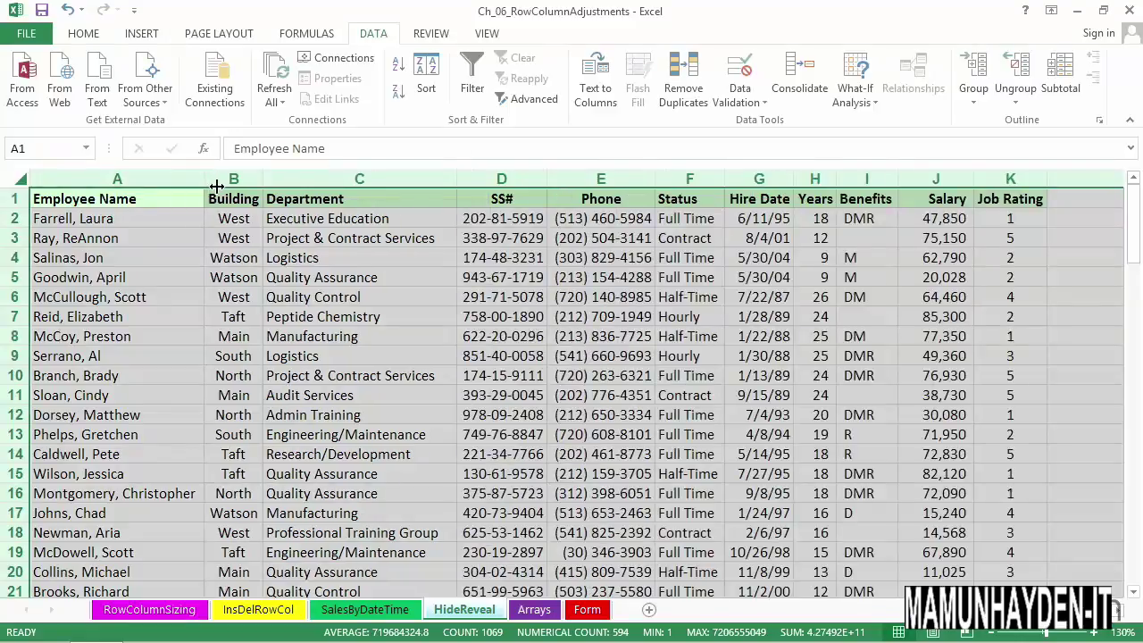
key(ctrl+z)
click(337, 376)
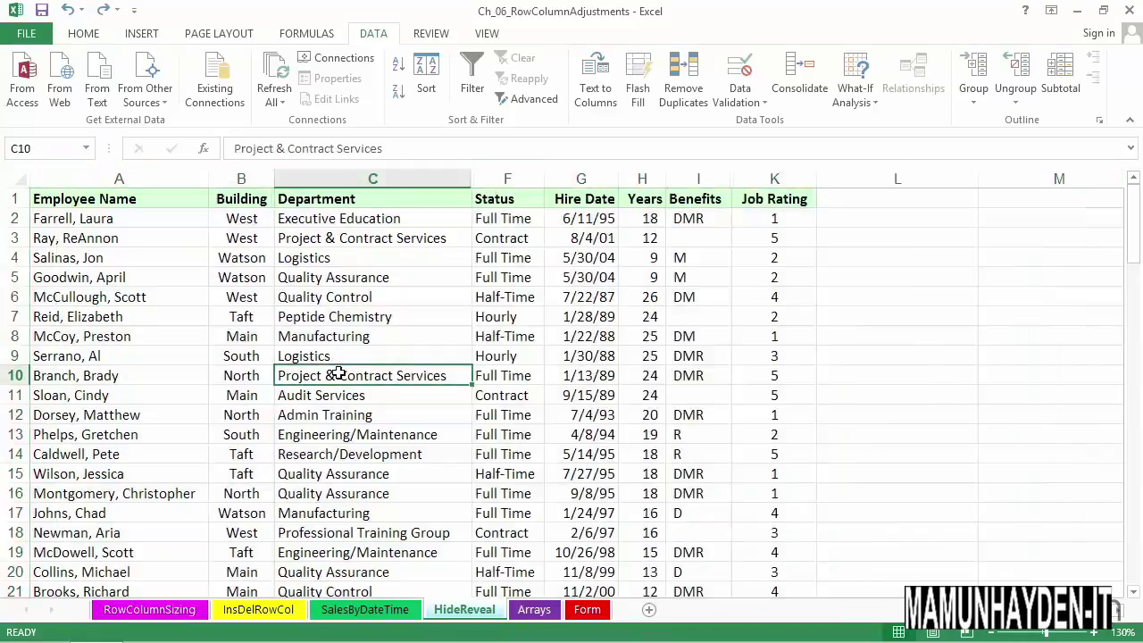
Unhide all hidden columns across the entire sheet with the Unhide command
click(22, 183)
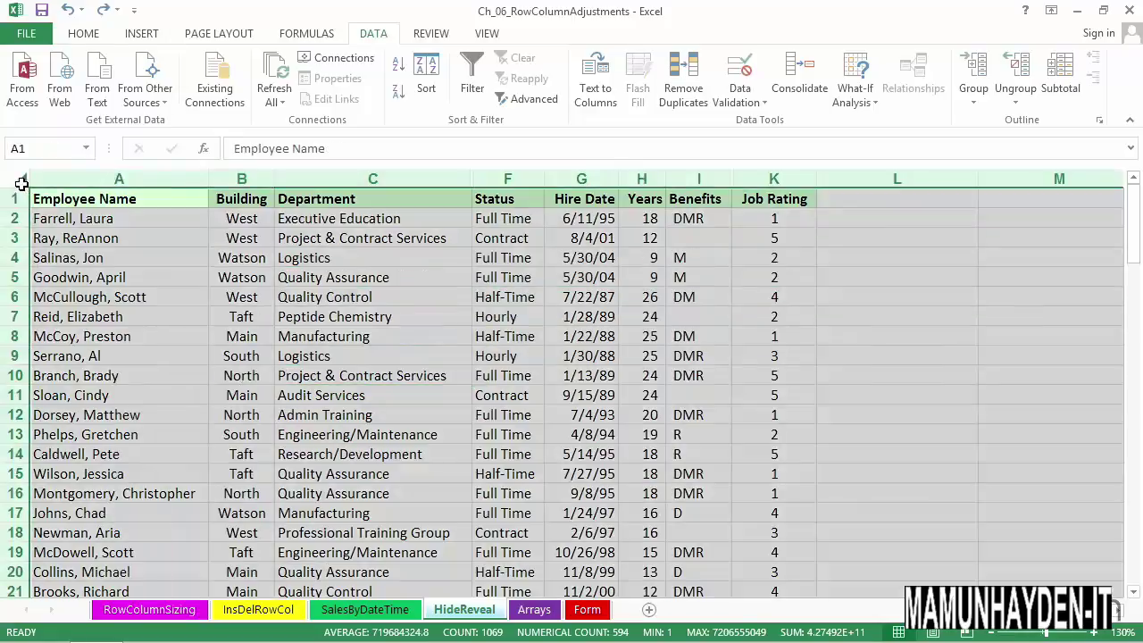
right_click(182, 182)
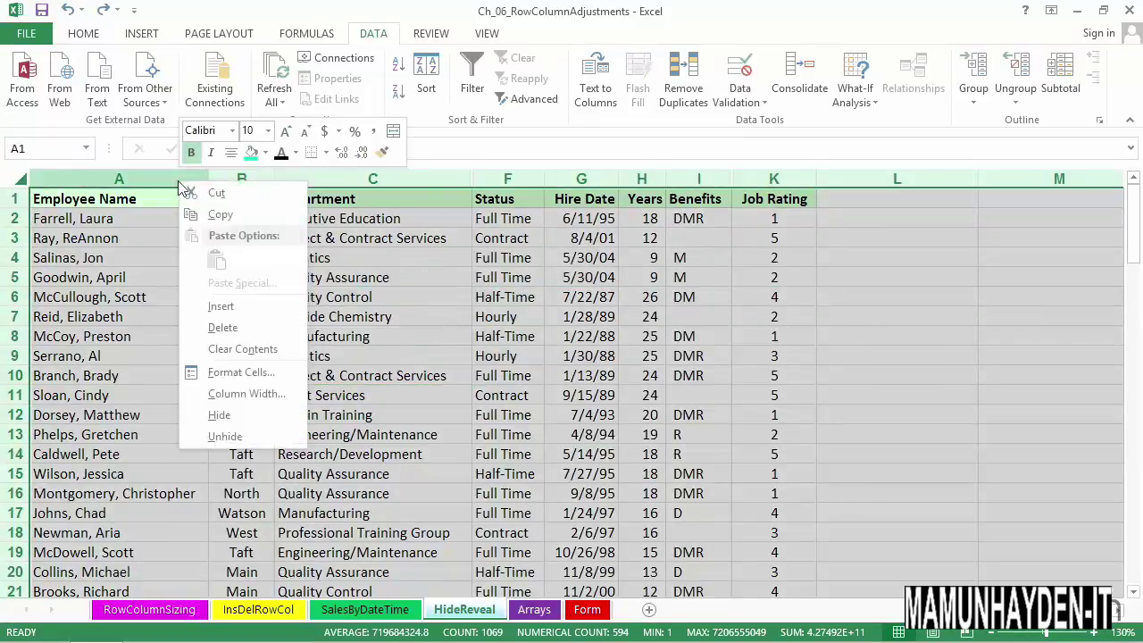
click(225, 437)
click(517, 393)
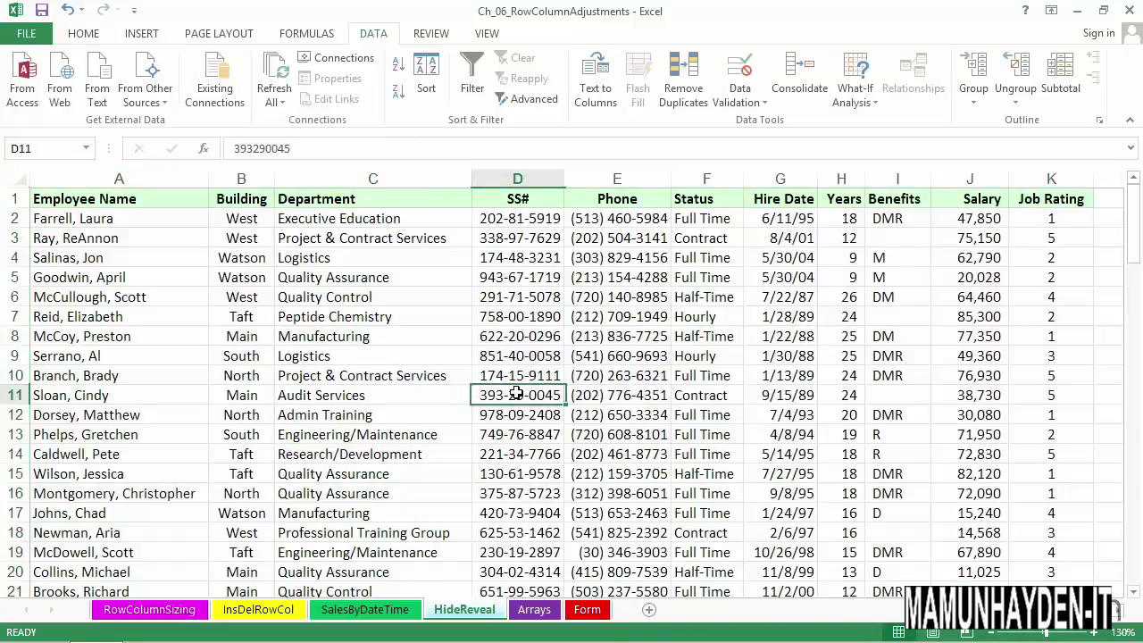
click(537, 304)
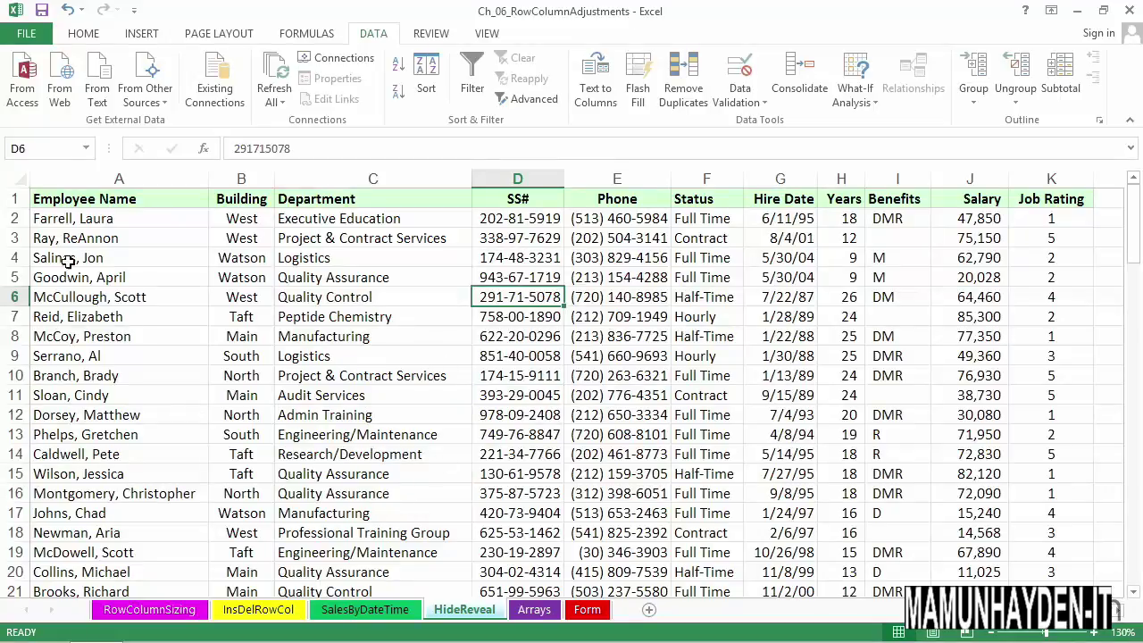
Hide the nonadjacent rows 2 and 5 together
click(30, 223)
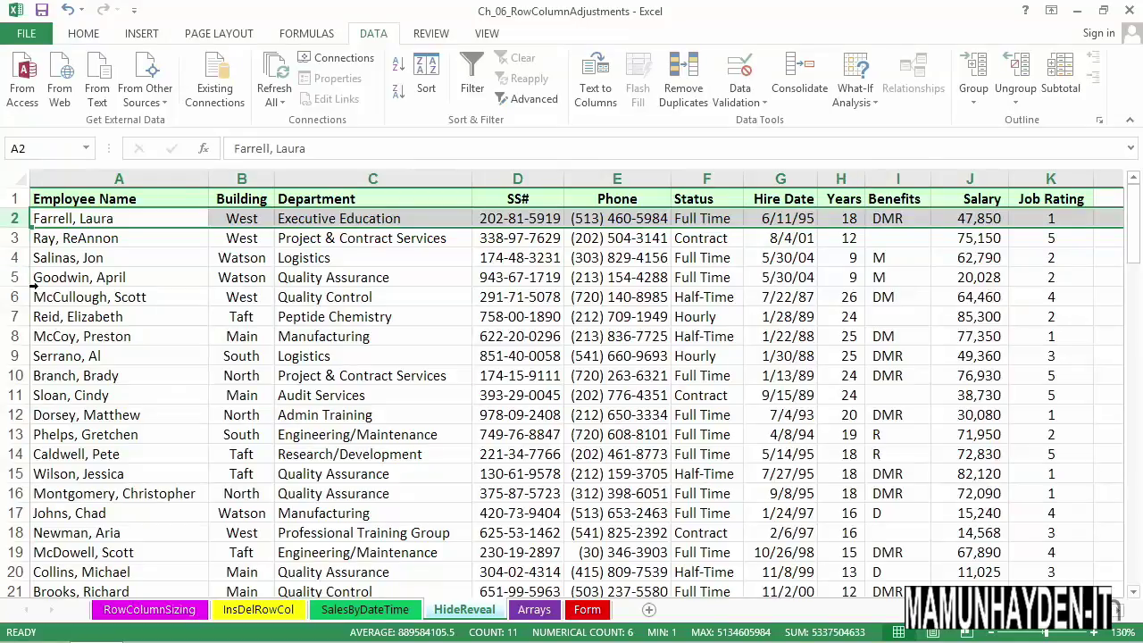
ctrl+click(34, 286)
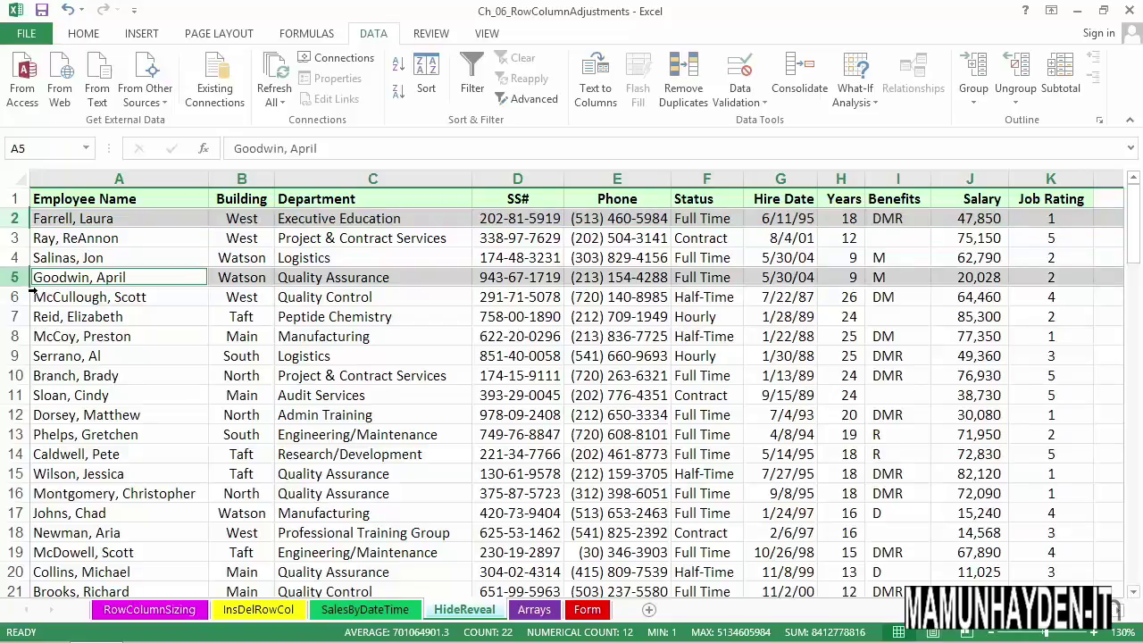
right_click(33, 286)
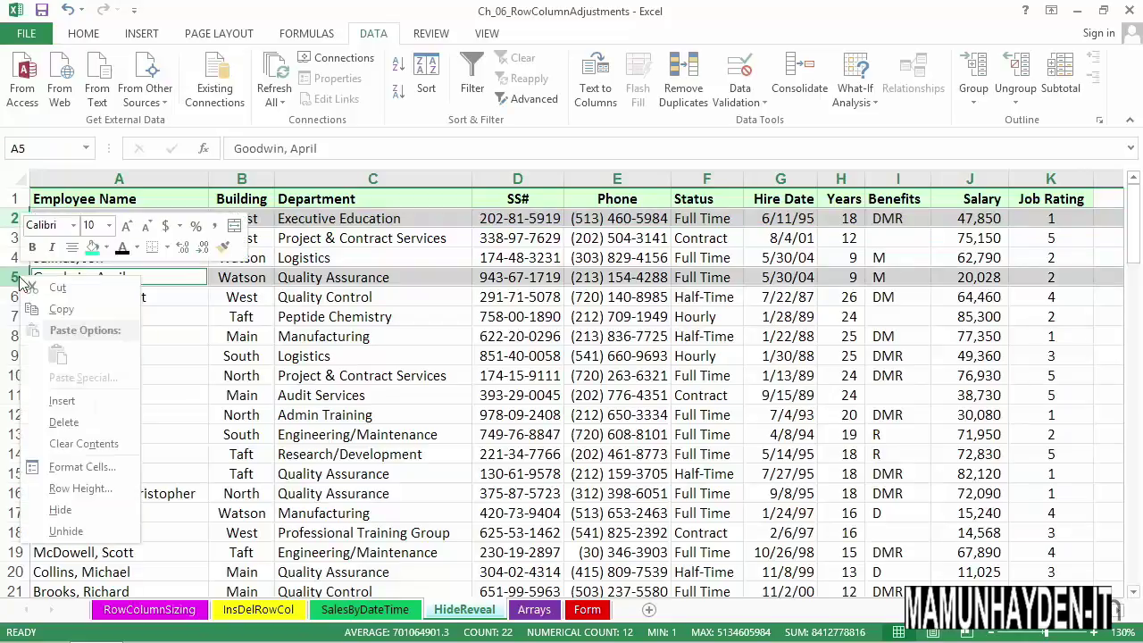
click(60, 510)
click(296, 395)
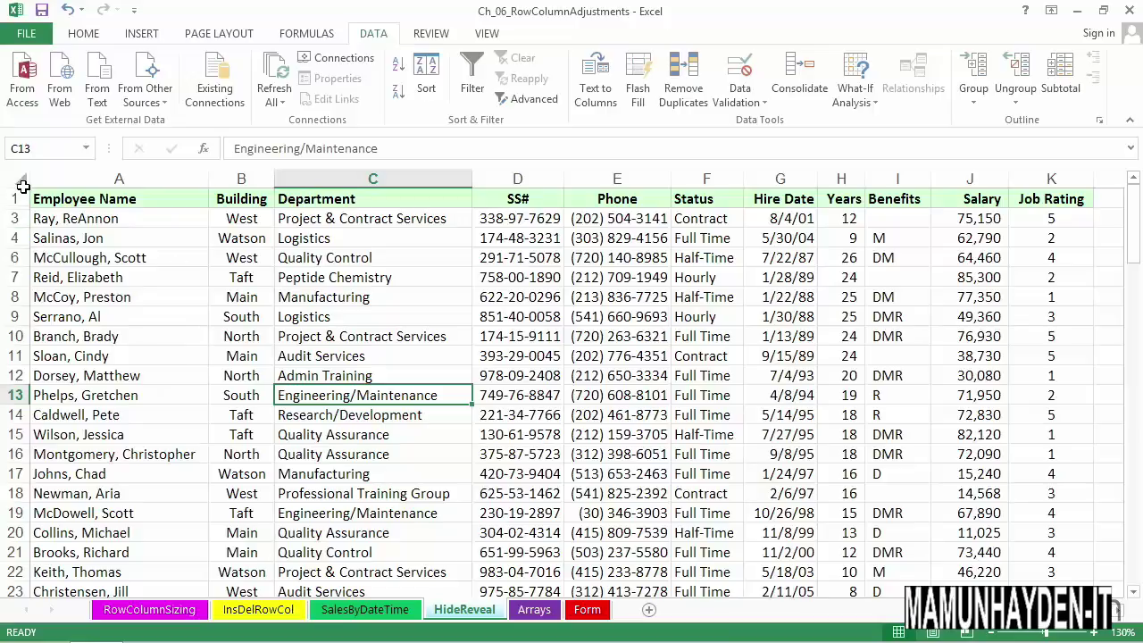
Unhide row 2 by applying Unhide to the surrounding rows 1 and 3
drag(18, 198, 21, 220)
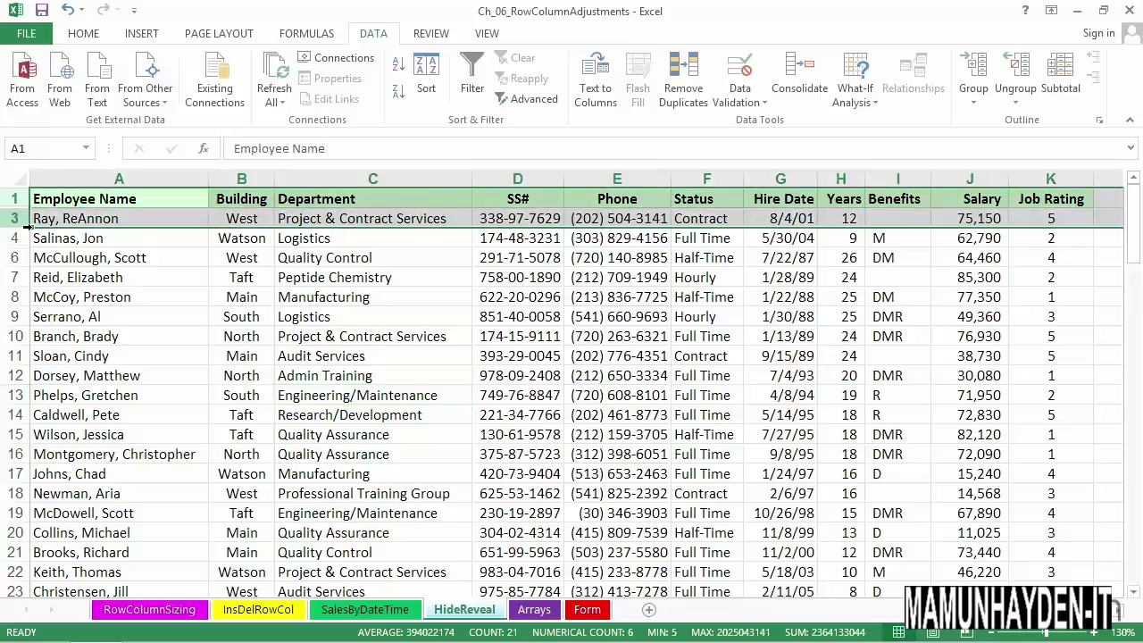
right_click(22, 222)
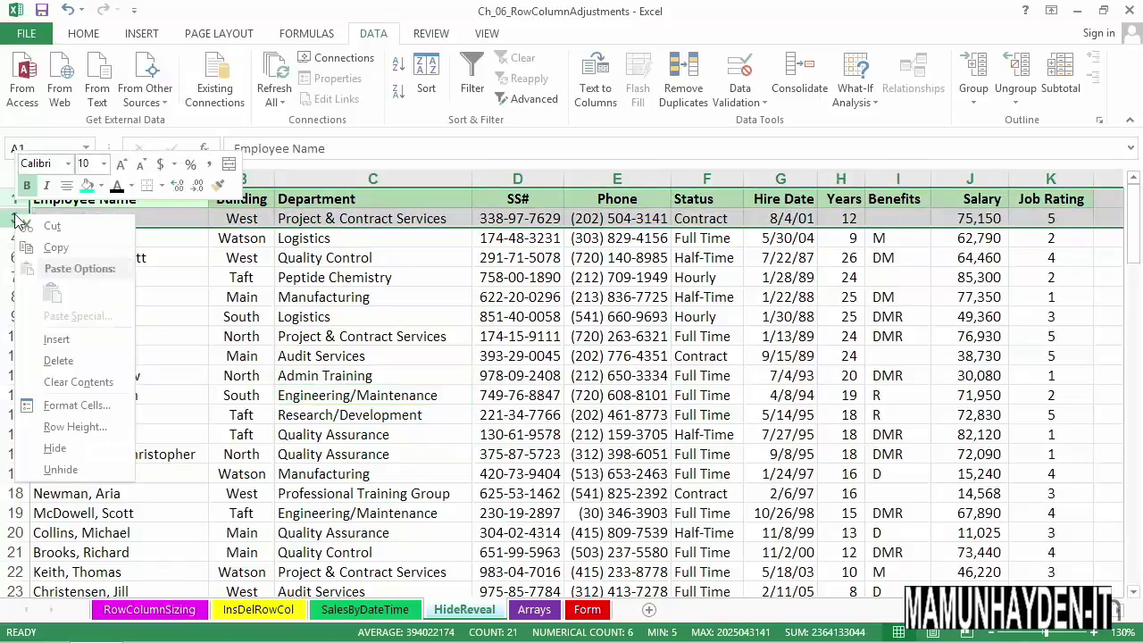
click(72, 473)
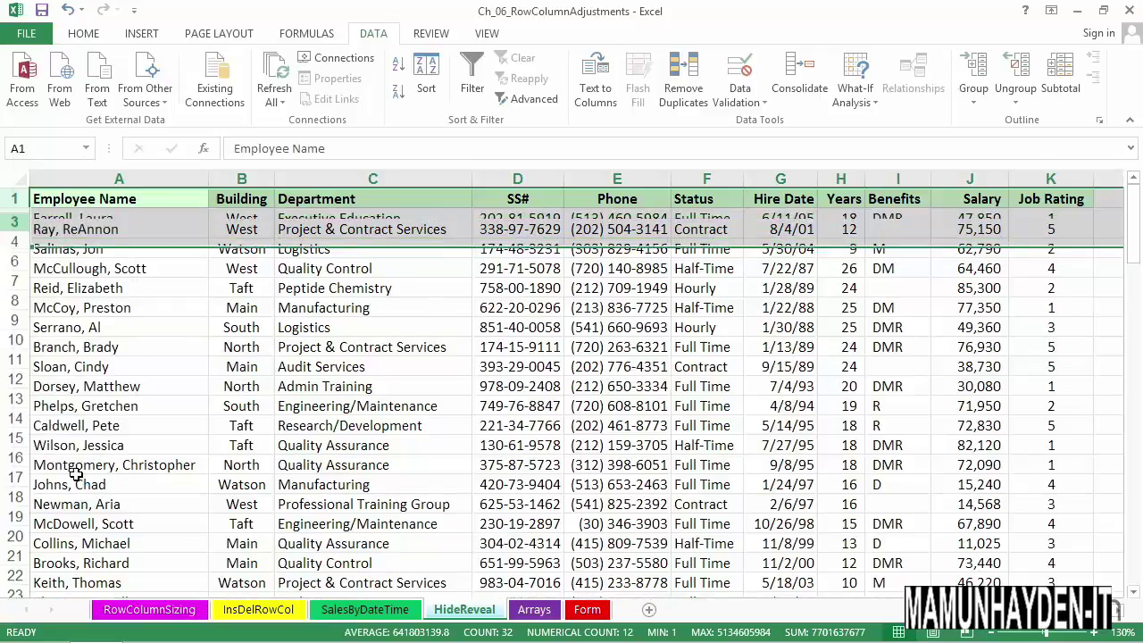
Reveal the remaining hidden row by auto-fitting every row of the sheet, and reselect cell A1
click(26, 179)
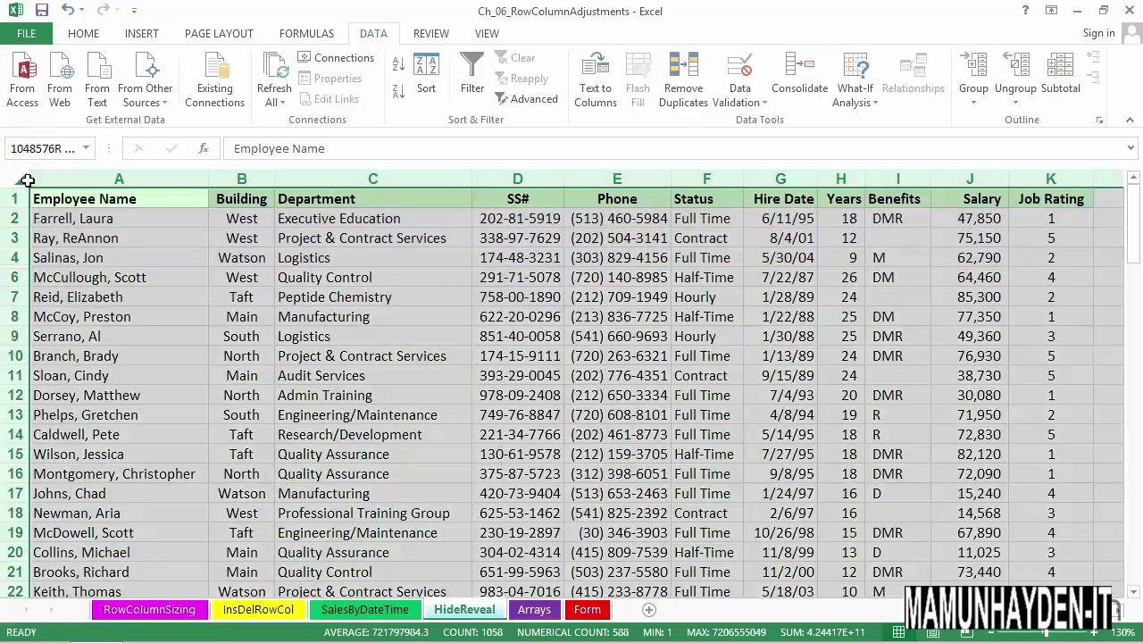
double_click(24, 256)
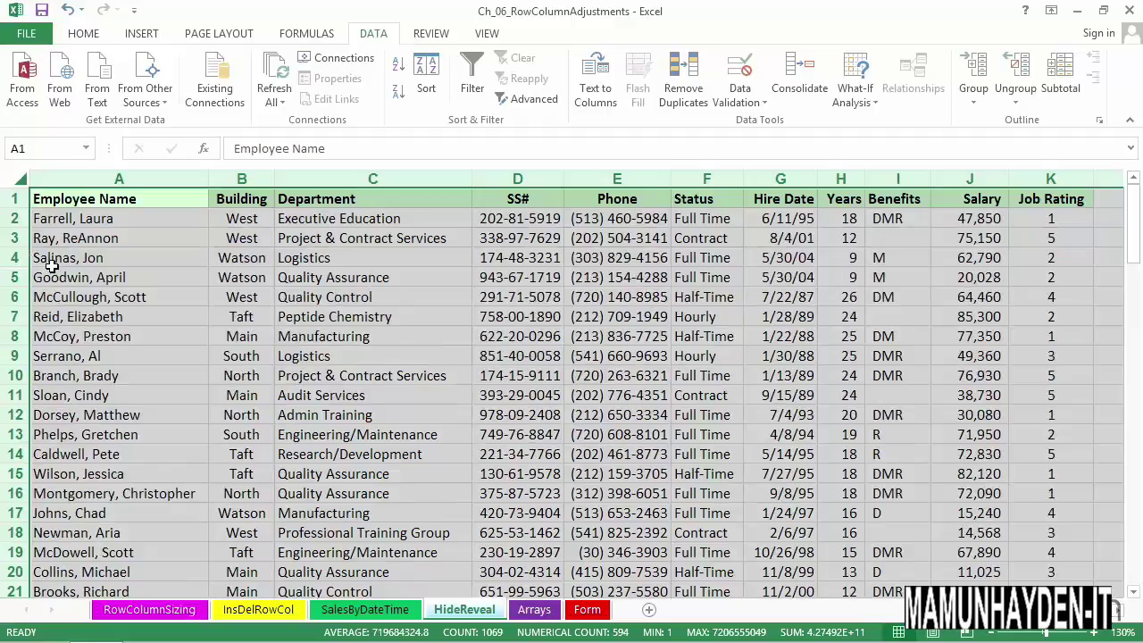
click(125, 239)
click(129, 223)
click(132, 200)
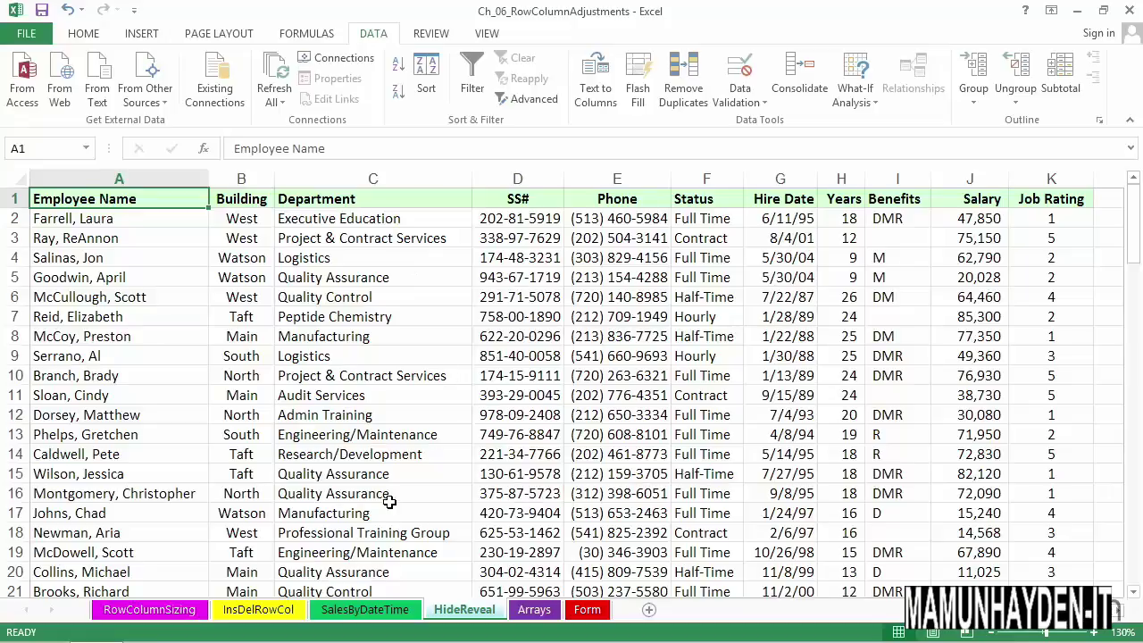
Hide the Arrays worksheet from the workbook
click(534, 610)
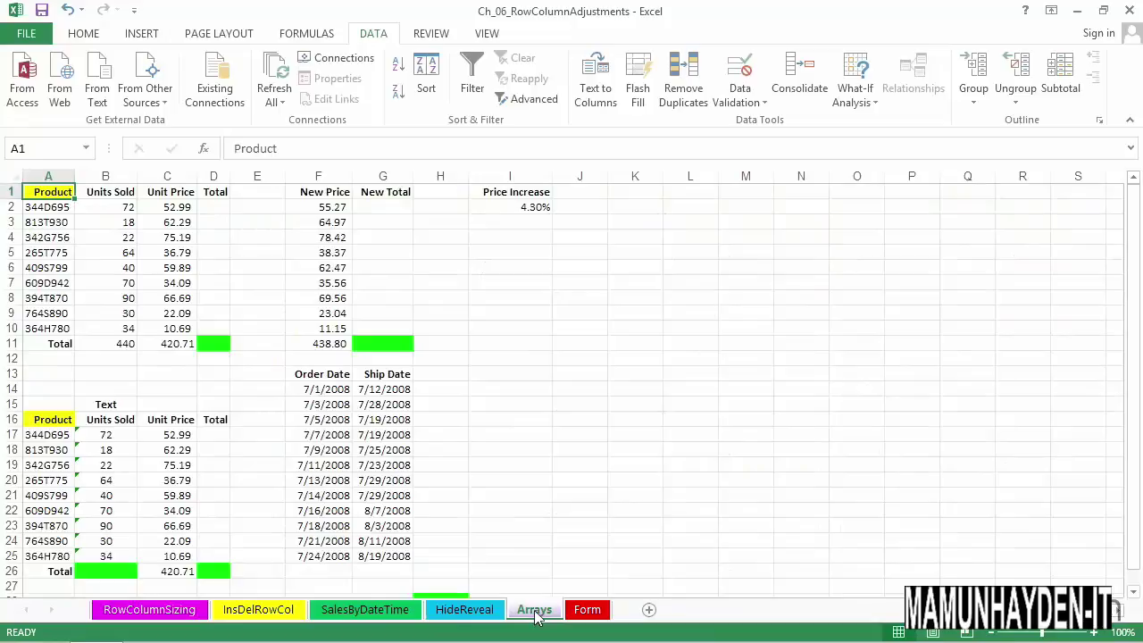
right_click(535, 612)
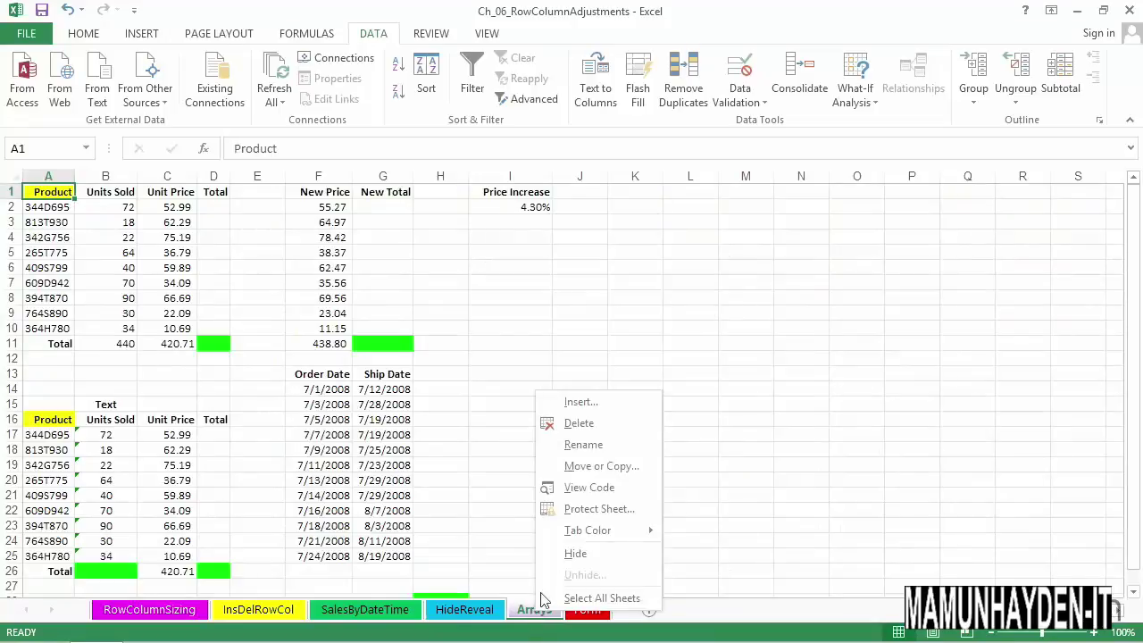
click(575, 556)
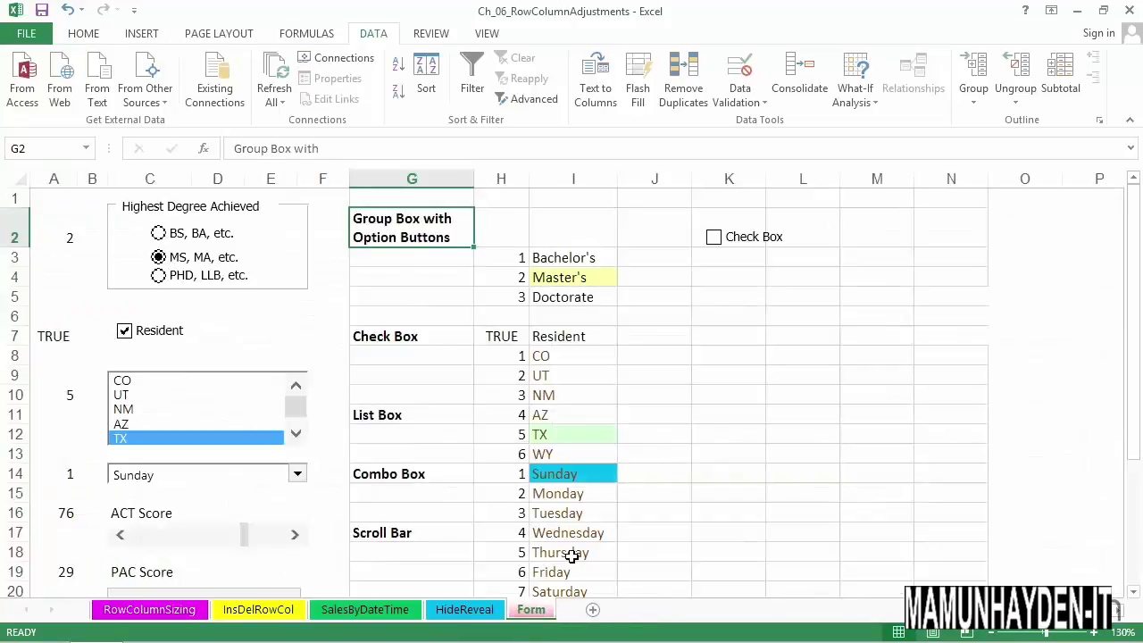
From the SalesByDateTime sheet, examine the Activate list of worksheets for the hidden Arrays sheet, and close it without switching sheets
click(366, 610)
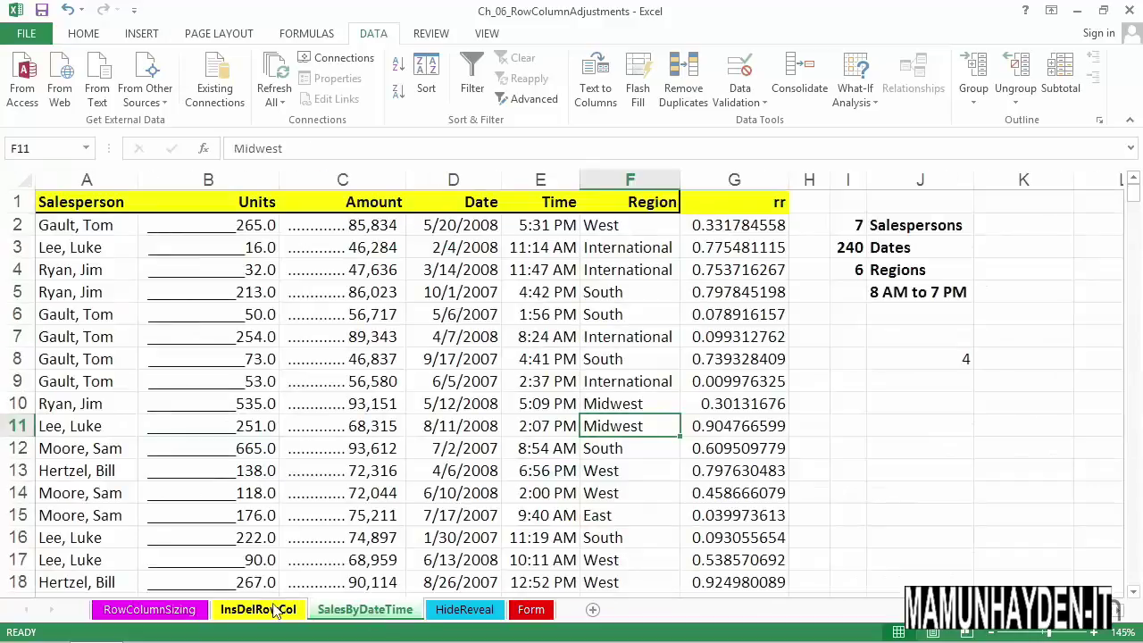
right_click(34, 621)
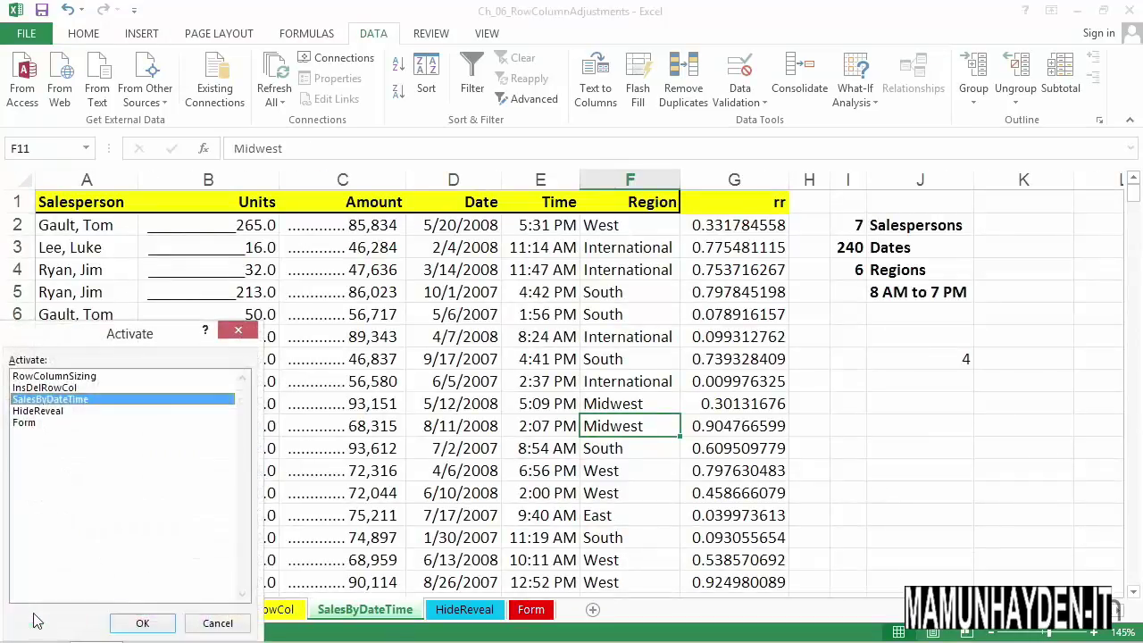
click(82, 376)
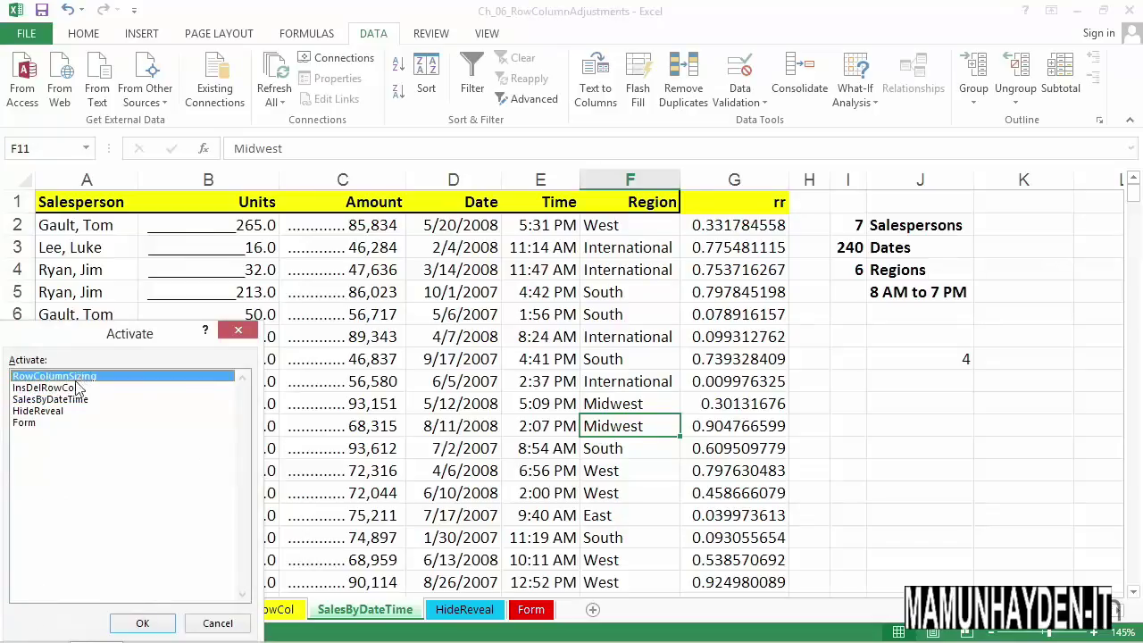
click(73, 388)
click(82, 401)
click(67, 412)
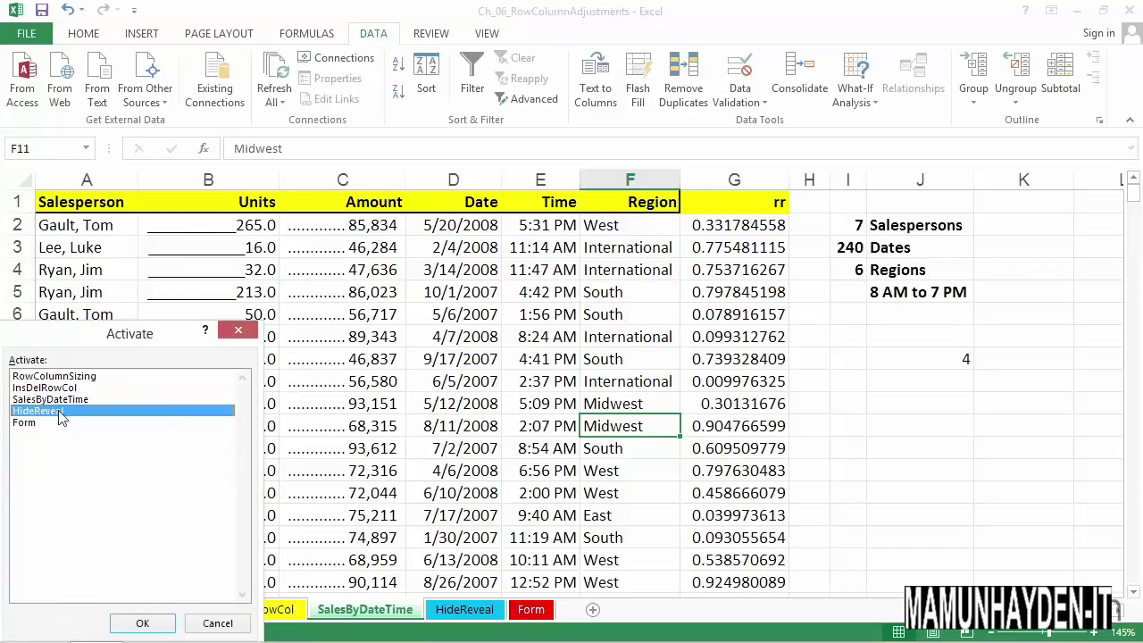
click(51, 424)
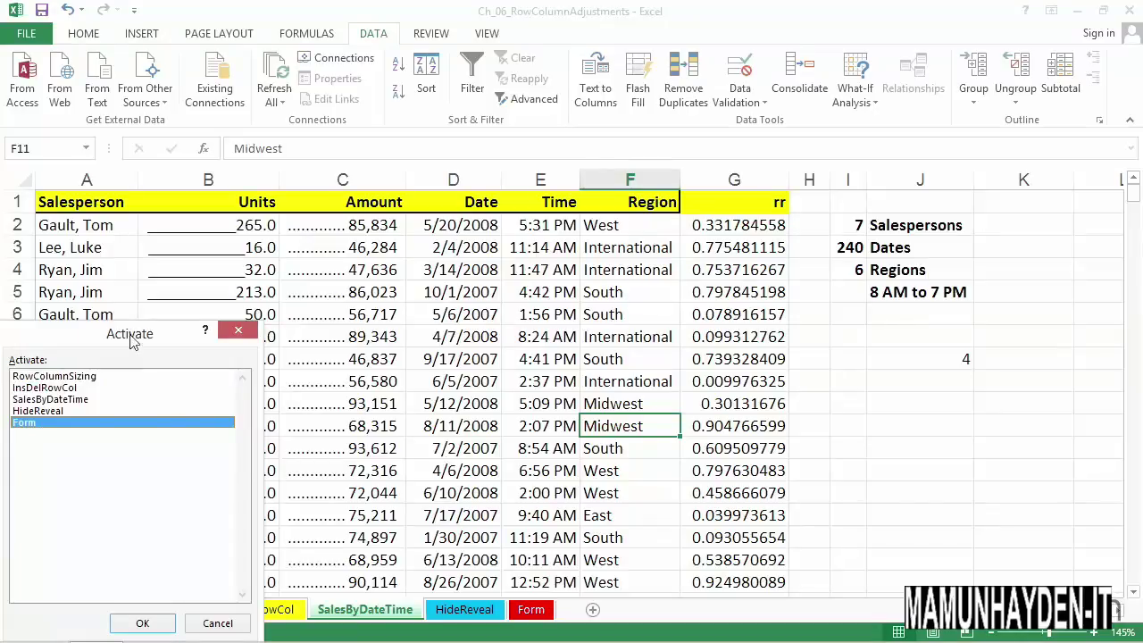
drag(132, 339, 183, 279)
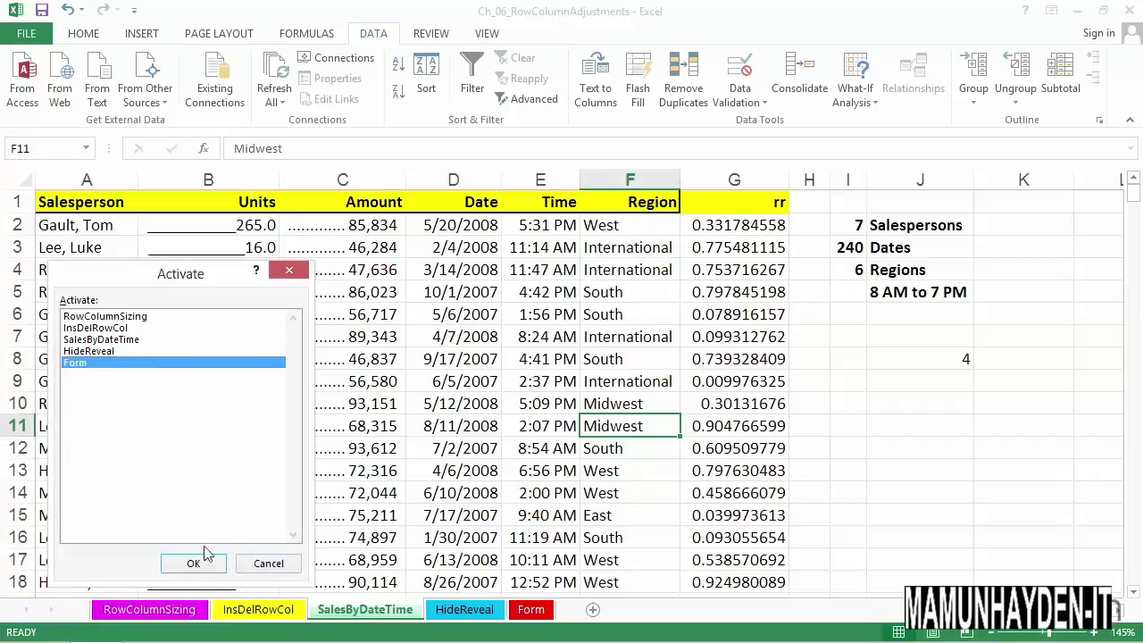
click(259, 565)
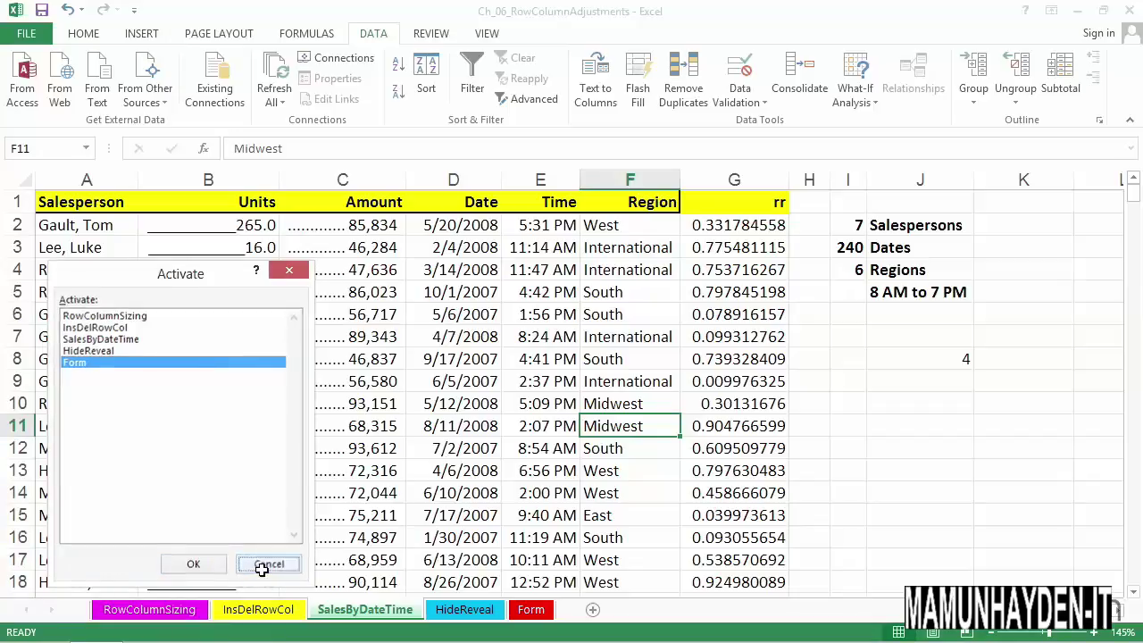
Check which worksheets are offered for unhiding, and cancel without unhiding any
right_click(358, 615)
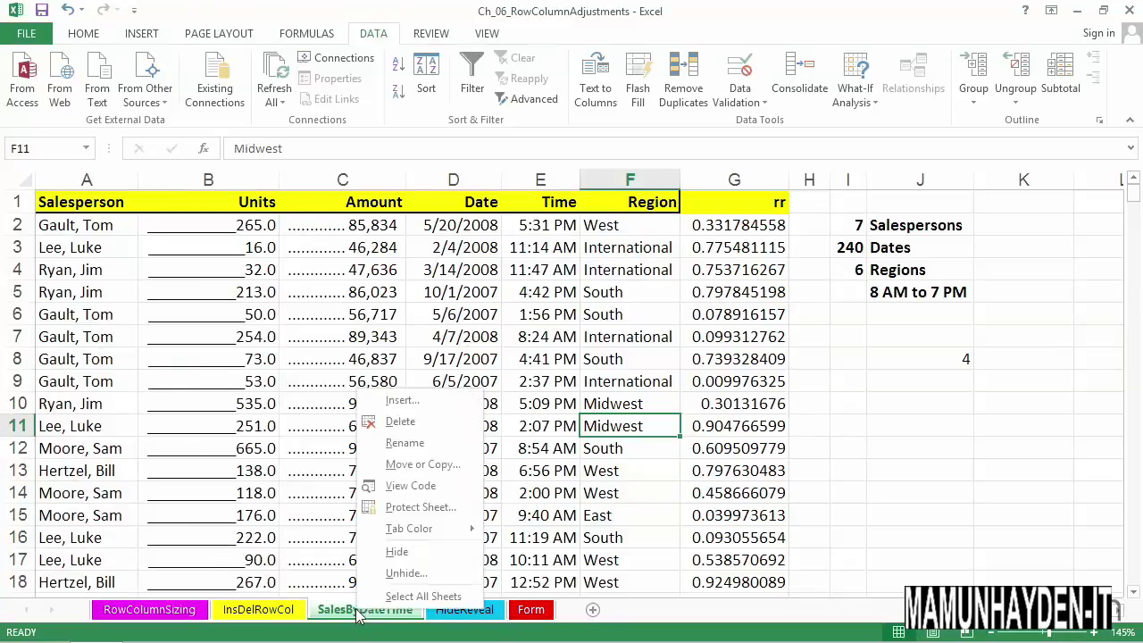
click(398, 574)
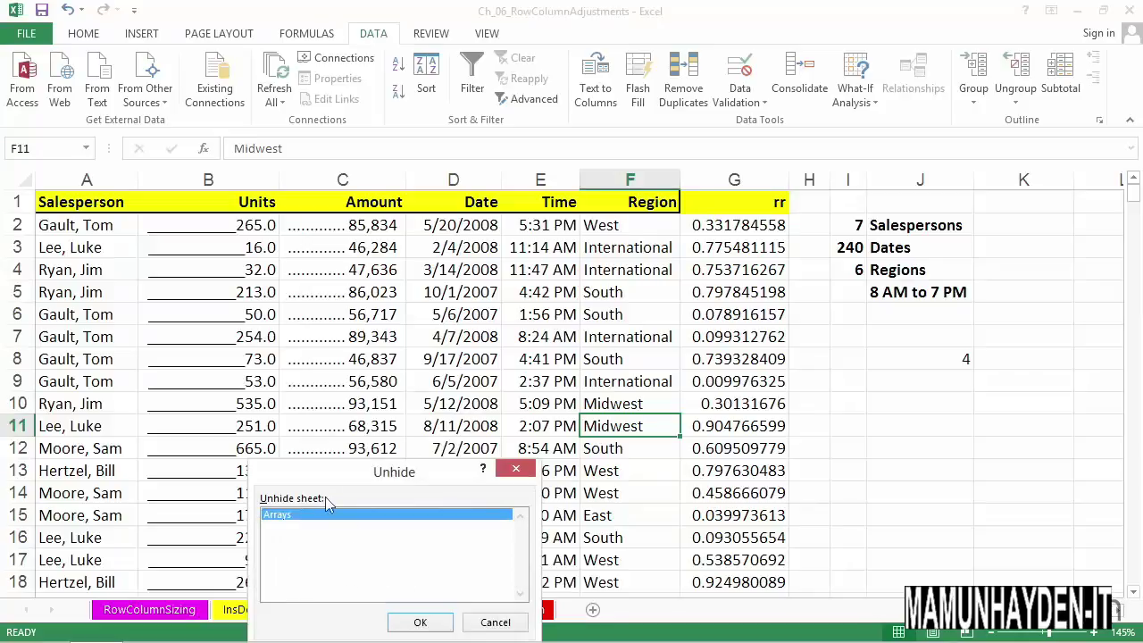
click(490, 625)
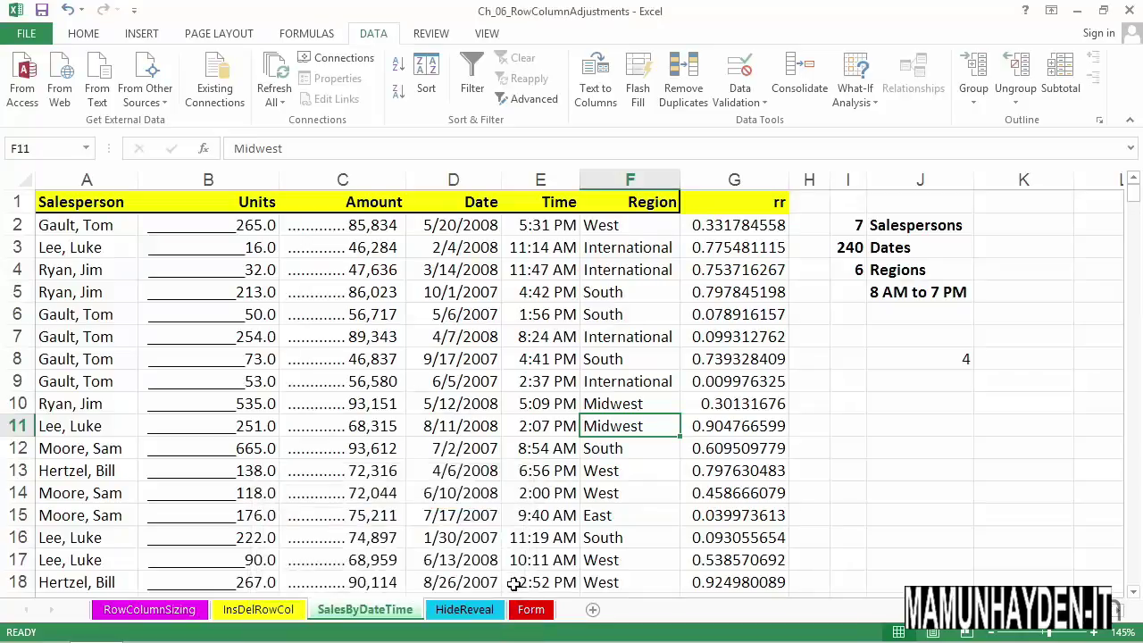
Group the HideReveal and Form worksheets and hide both together, and select cell C12 on SalesByDateTime
click(467, 611)
click(531, 616)
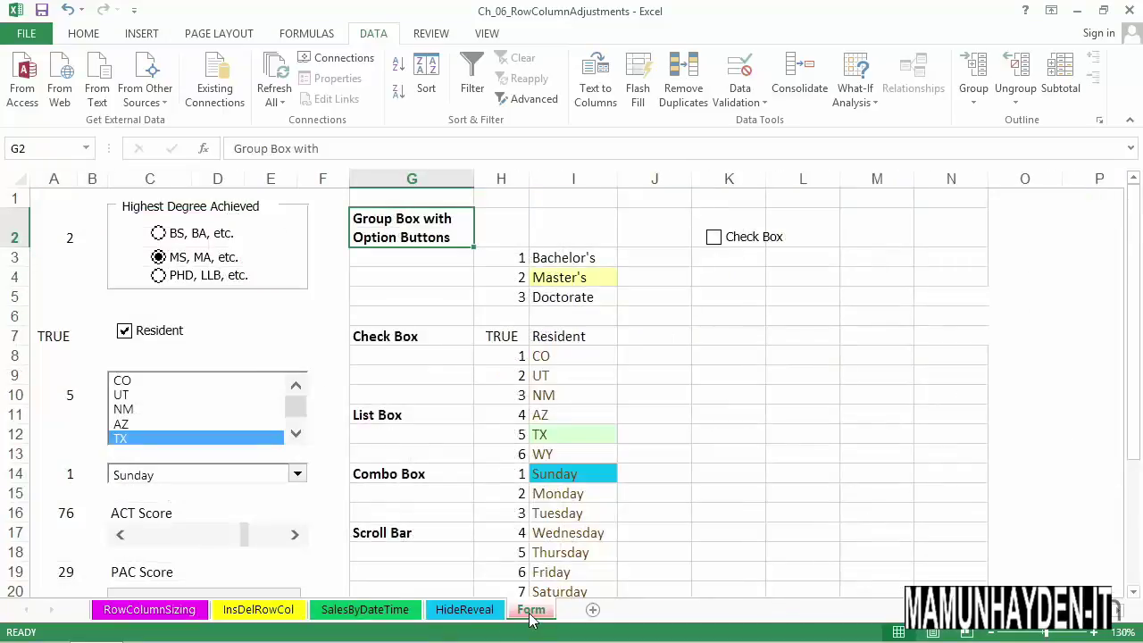
ctrl+click(478, 614)
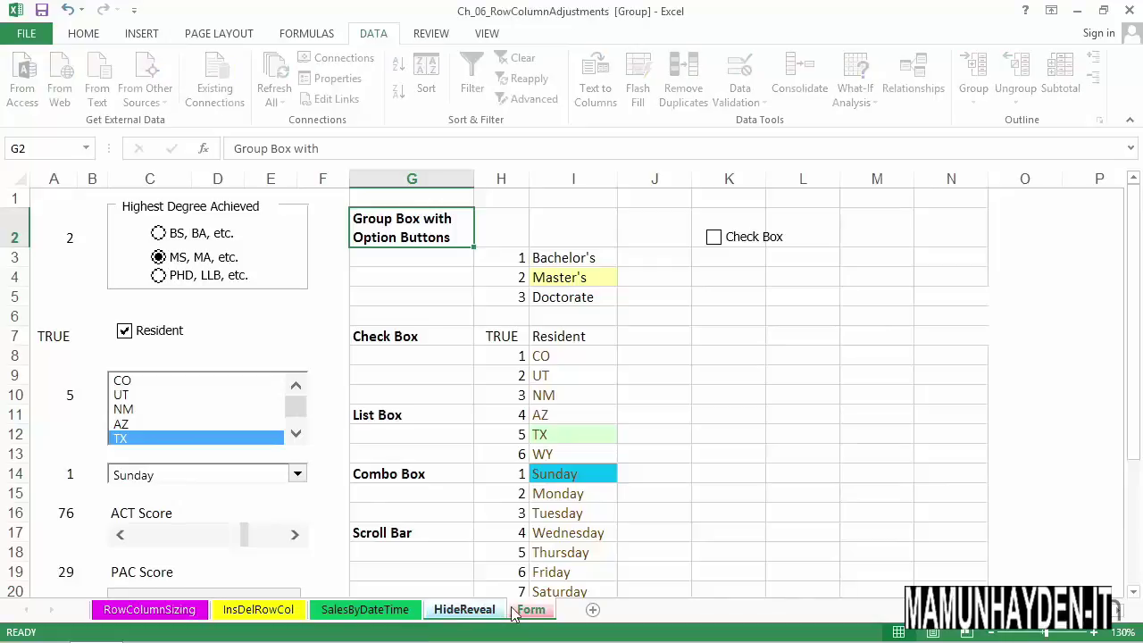
right_click(521, 614)
click(558, 530)
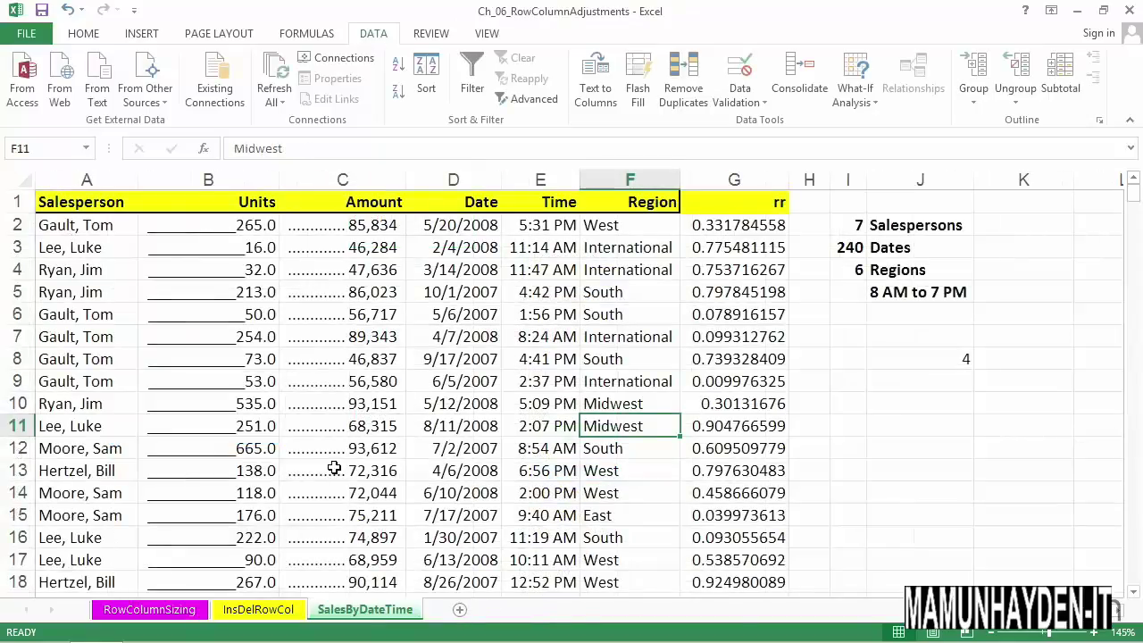
click(319, 447)
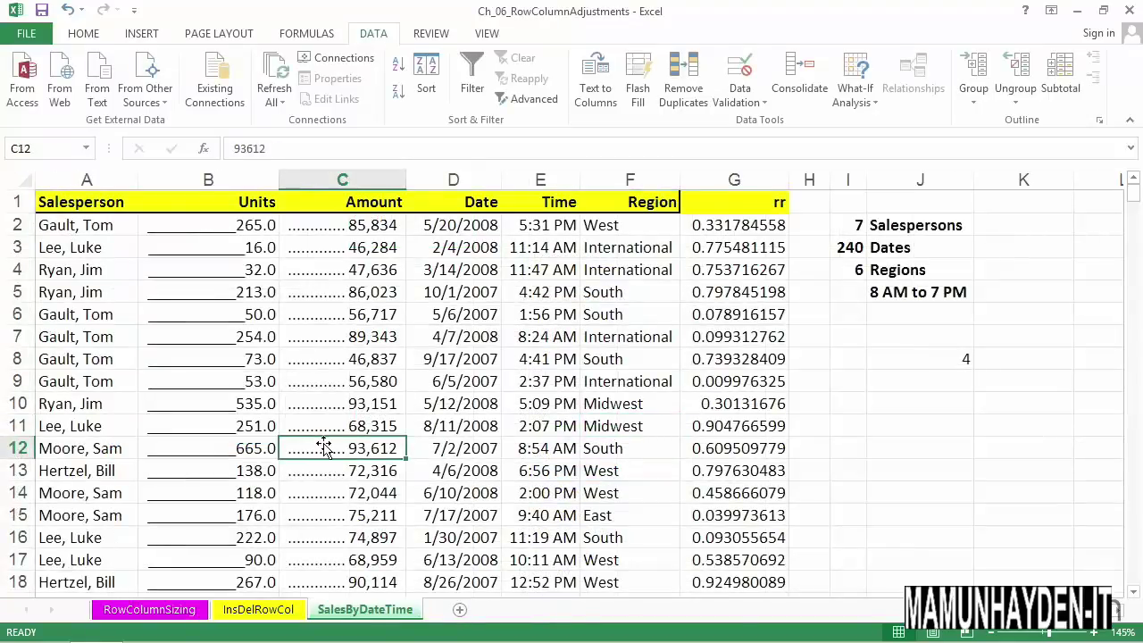
Look through the hidden worksheets available to unhide, and unhide HideReveal
right_click(378, 616)
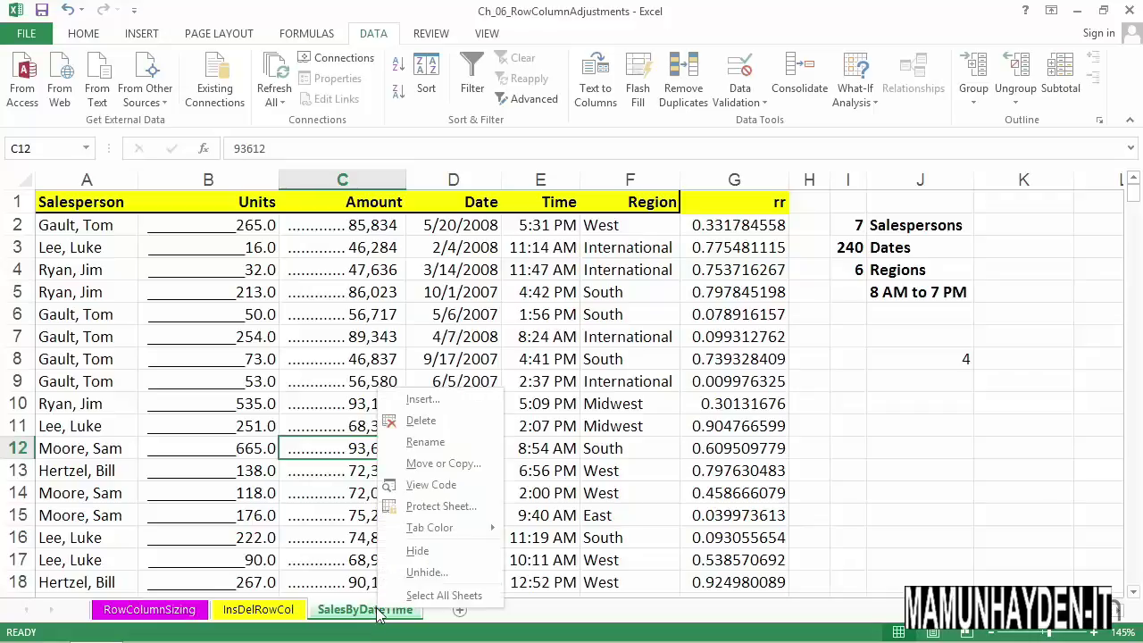
click(420, 572)
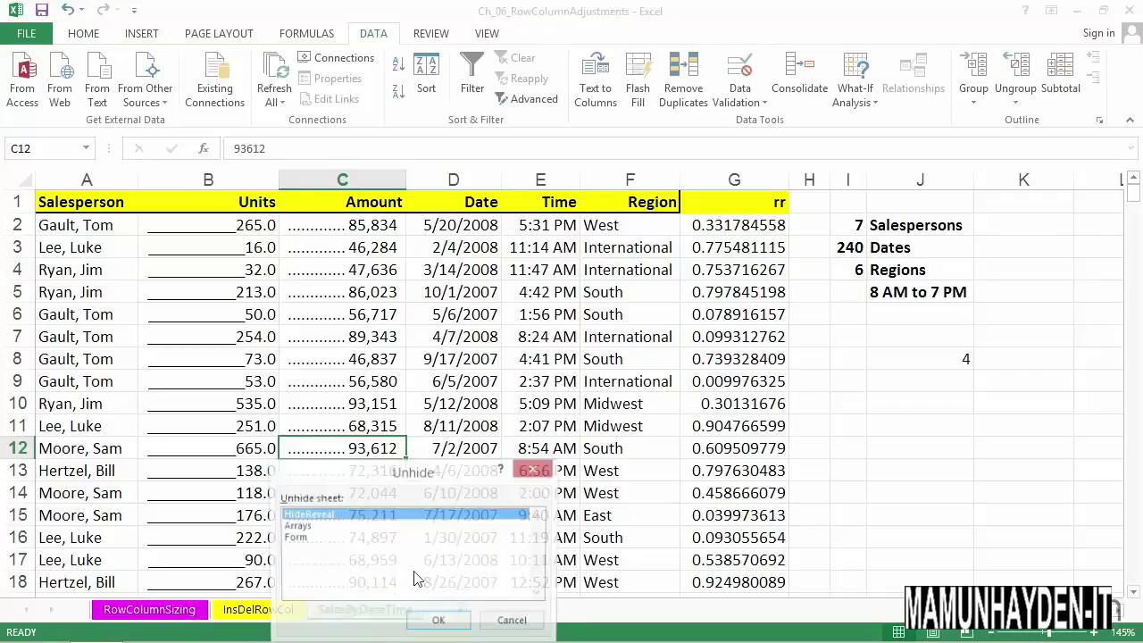
click(304, 526)
click(306, 538)
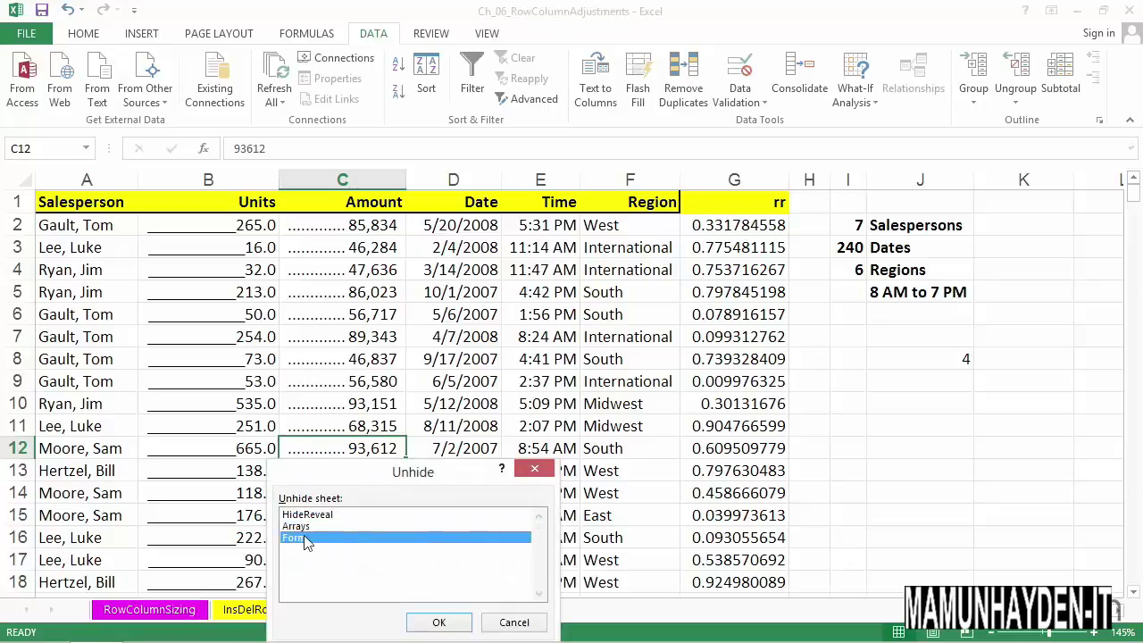
click(311, 515)
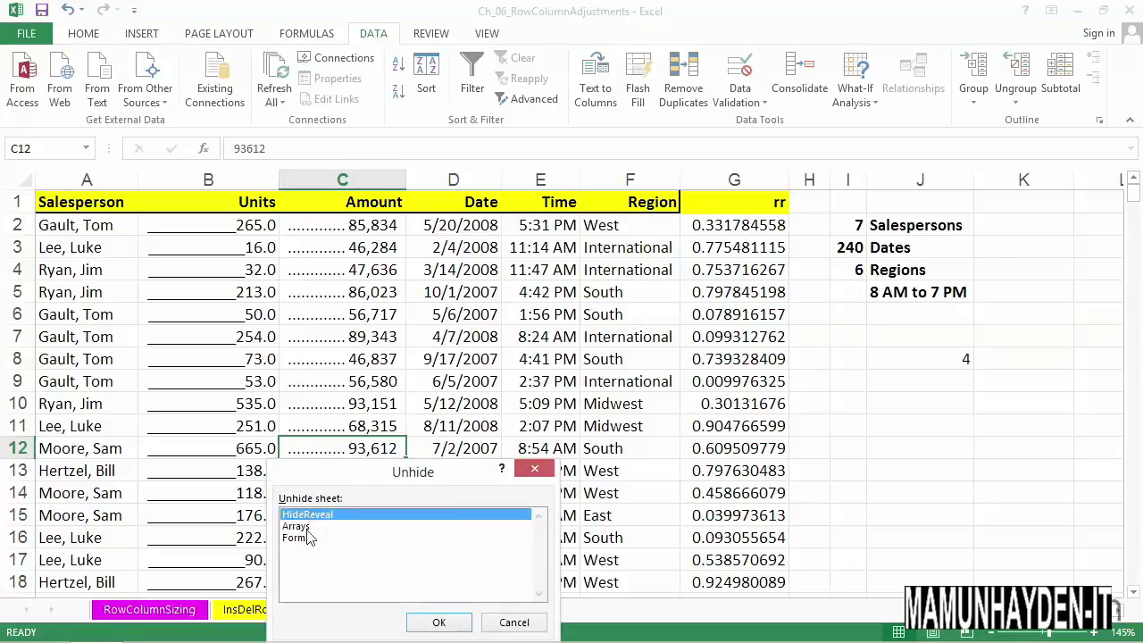
click(432, 621)
Unhide the Arrays worksheet and the Form worksheet one after the other
right_click(454, 615)
click(479, 576)
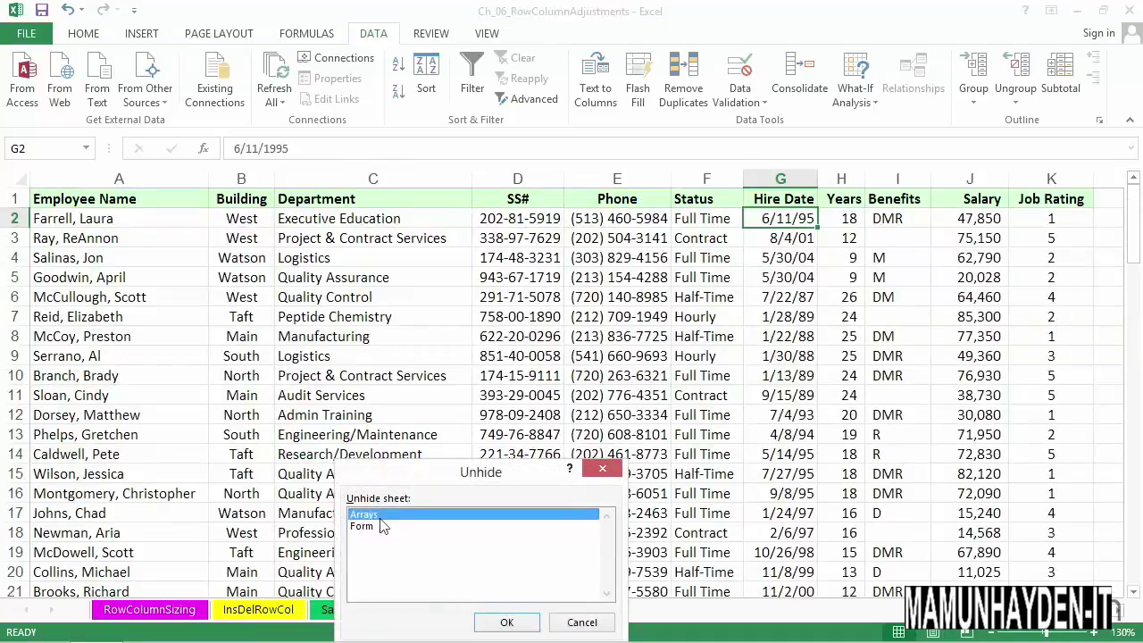
click(507, 622)
right_click(540, 613)
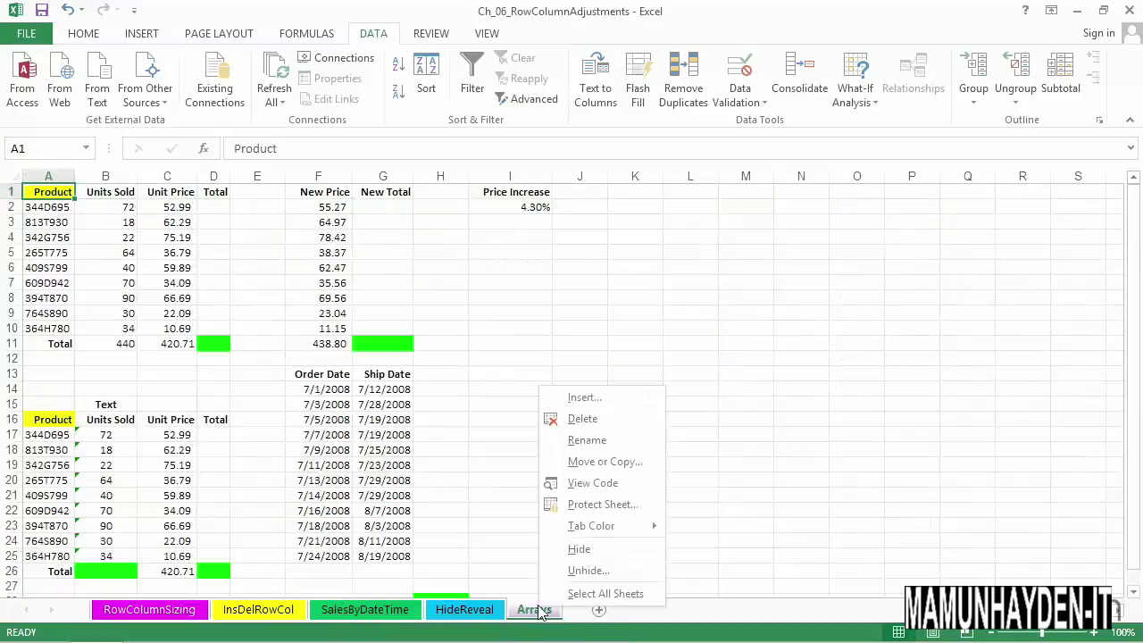
click(581, 571)
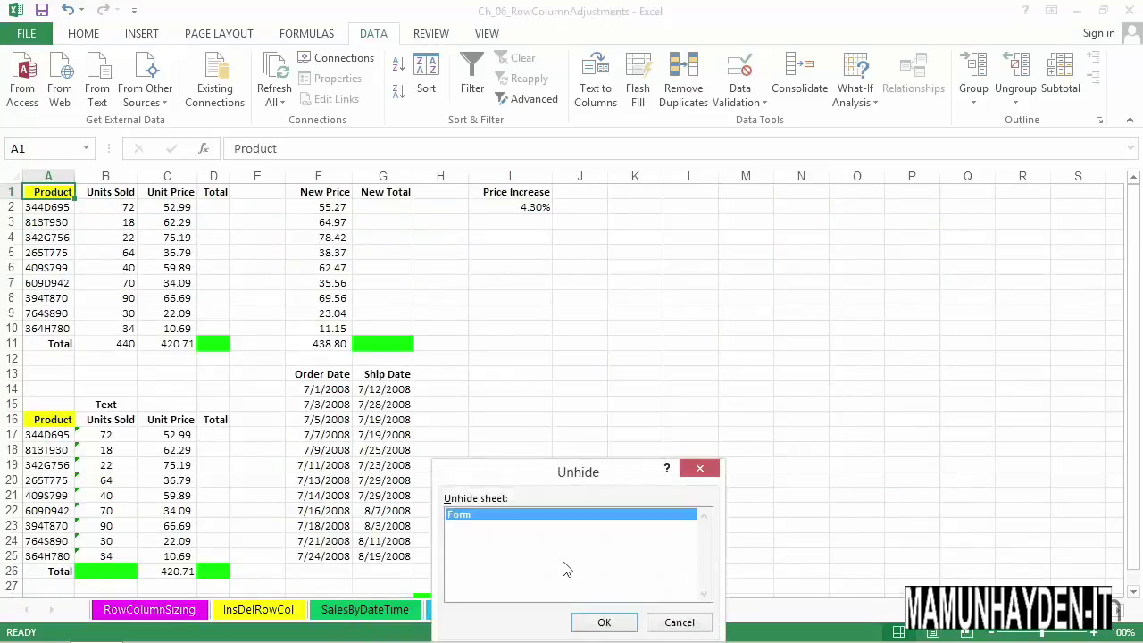
click(602, 621)
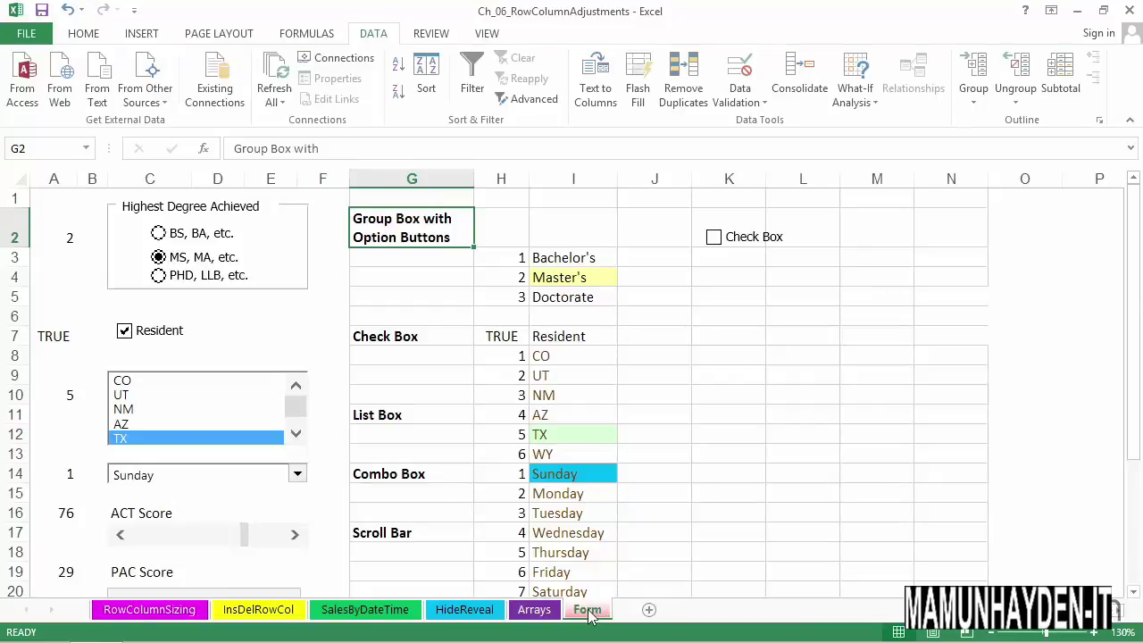
Switch to the HideReveal sheet and check whether the Unhide command is available for worksheets
click(473, 611)
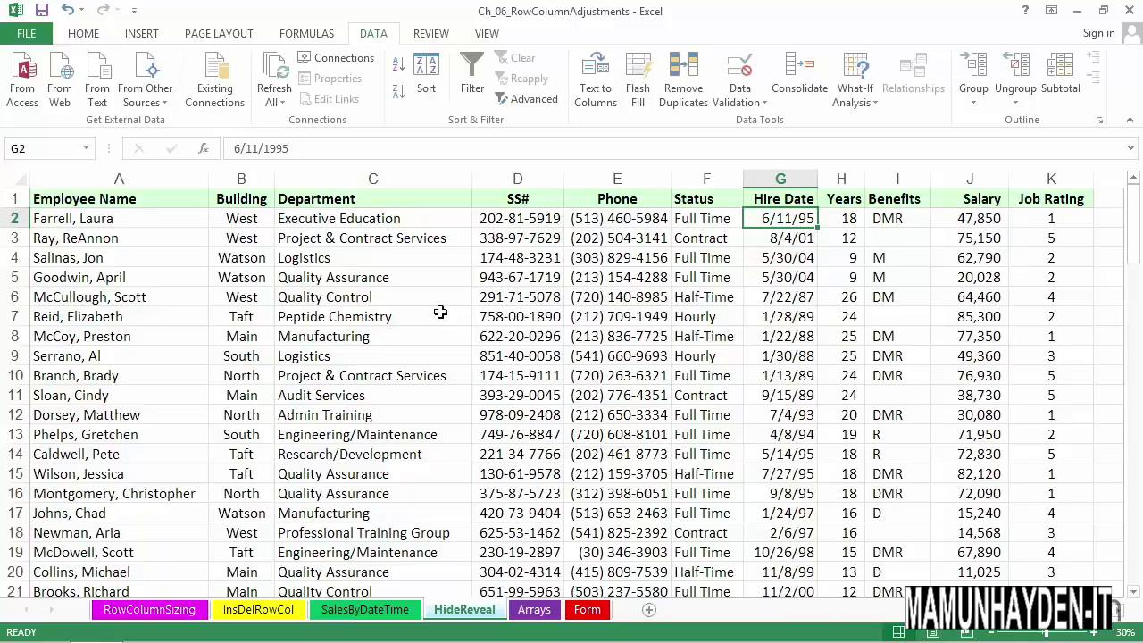
right_click(473, 615)
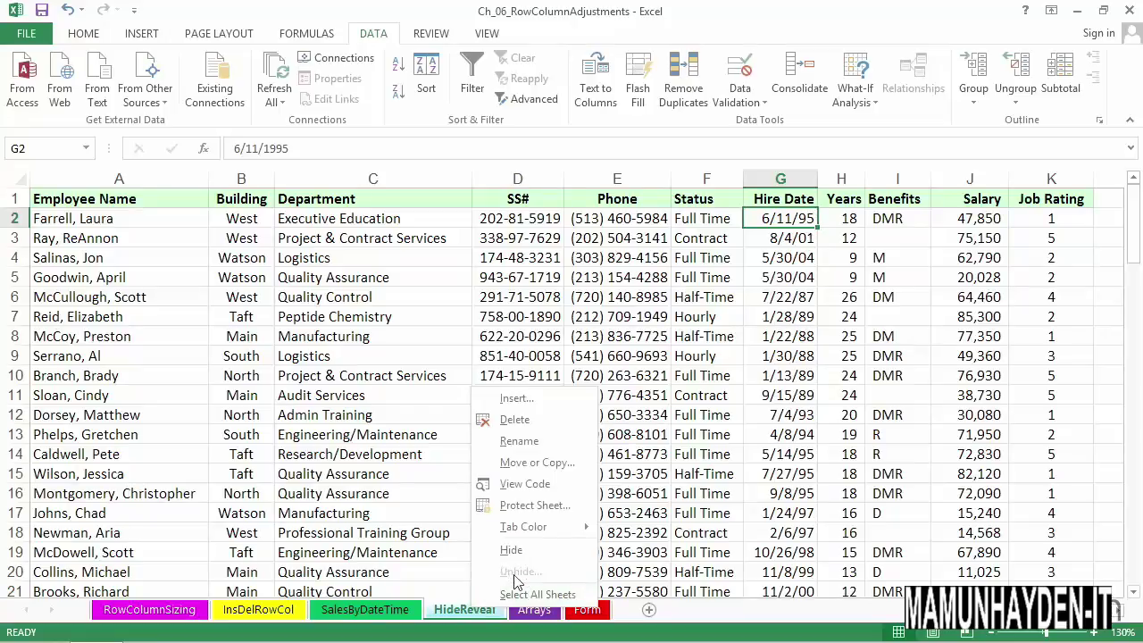
click(461, 609)
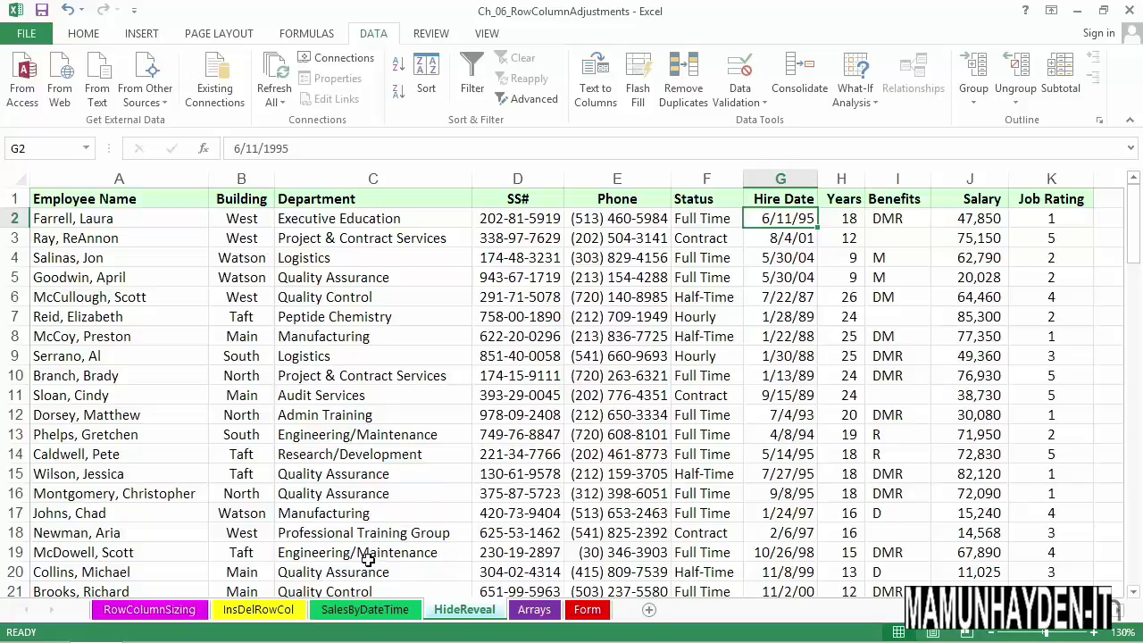
Hide the Arrays worksheet again and return to the HideReveal sheet
click(533, 610)
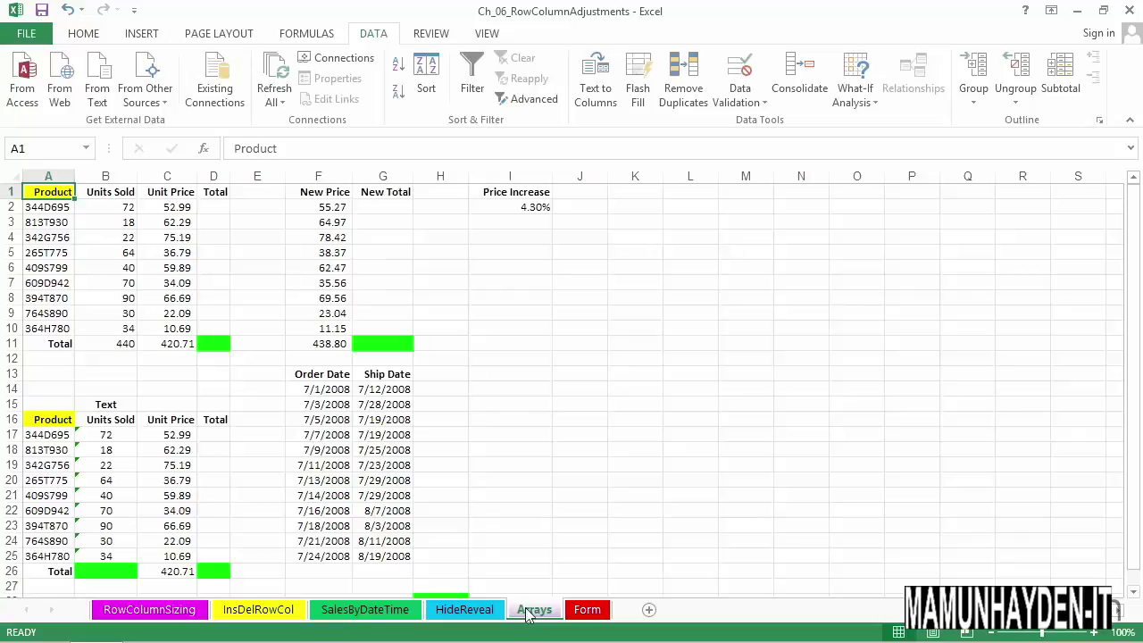
right_click(529, 614)
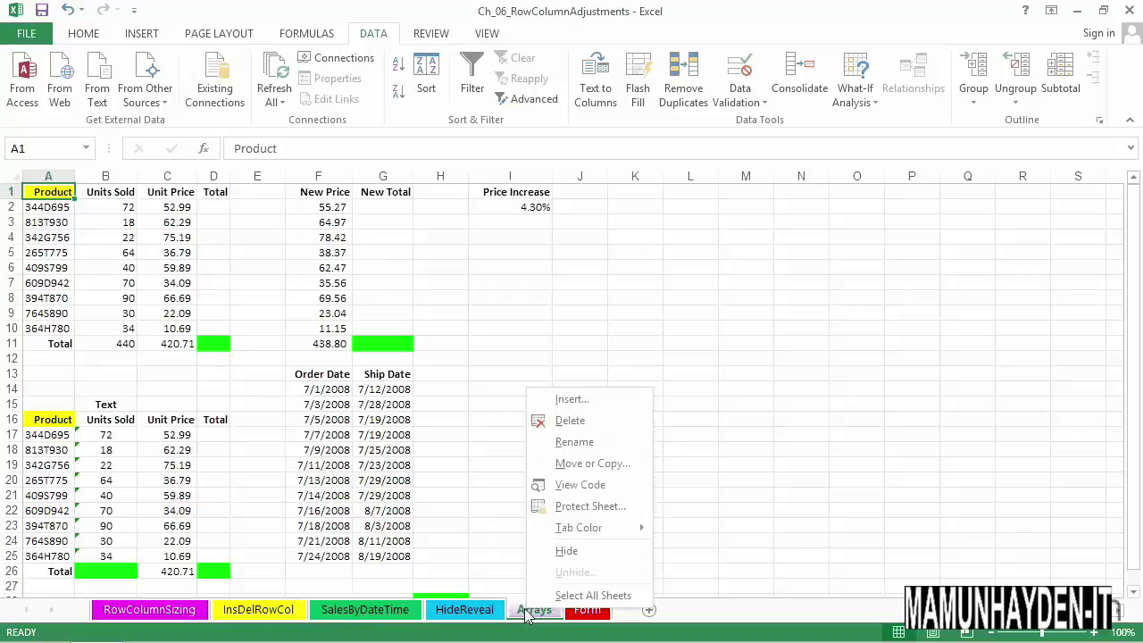
click(559, 554)
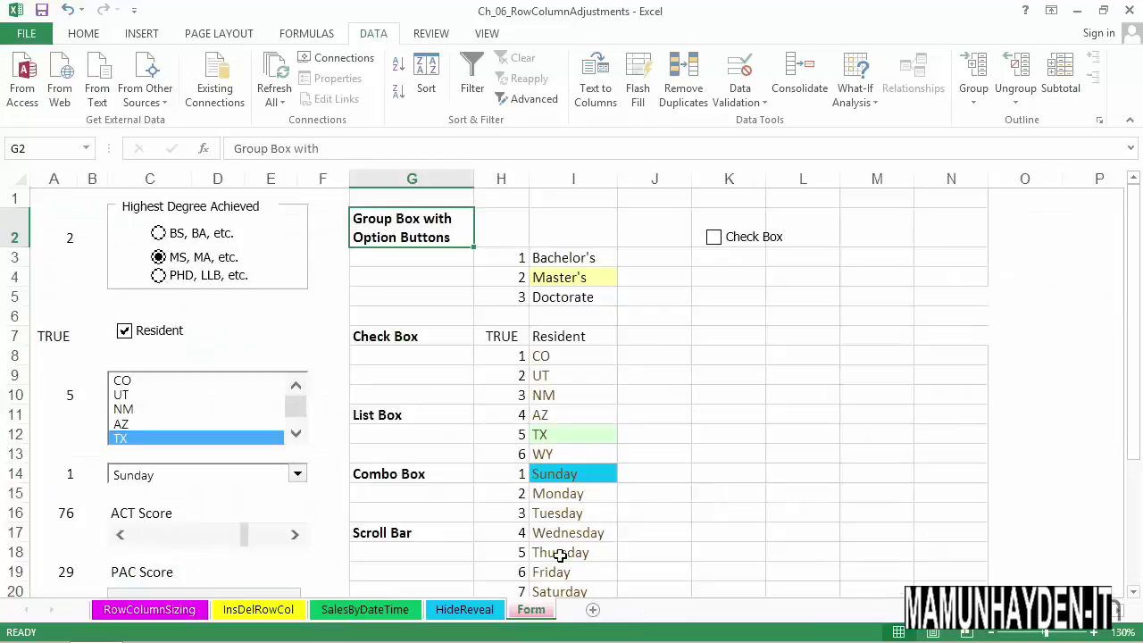
click(447, 614)
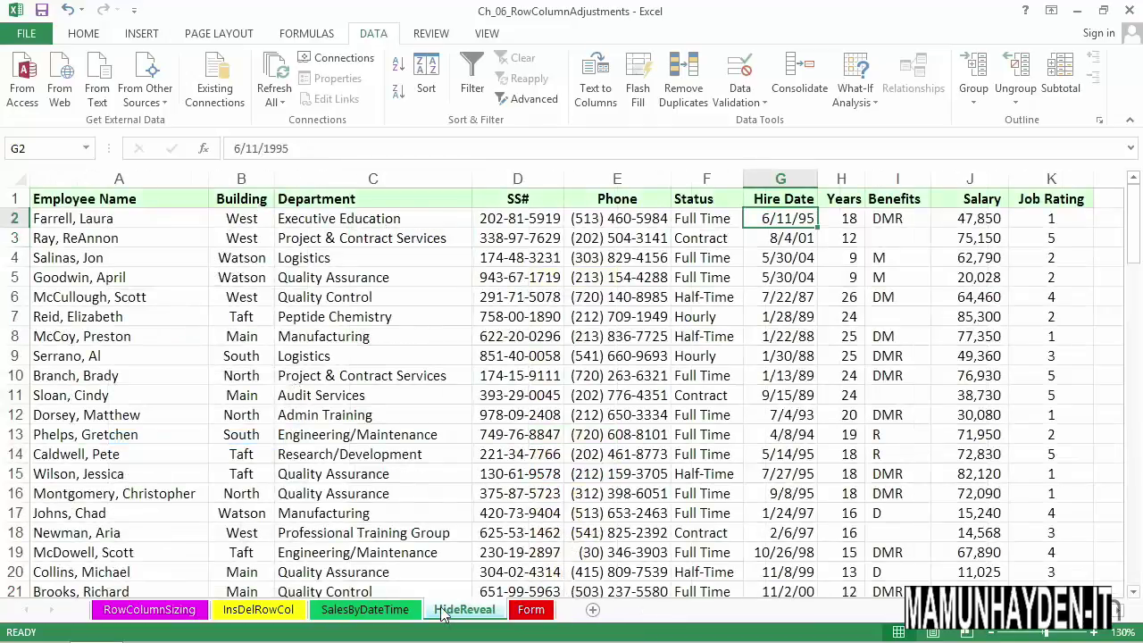
Check the HideReveal sheet's hide and unhide commands, and protect the workbook structure with a password, re-entering it as confirmation
right_click(442, 614)
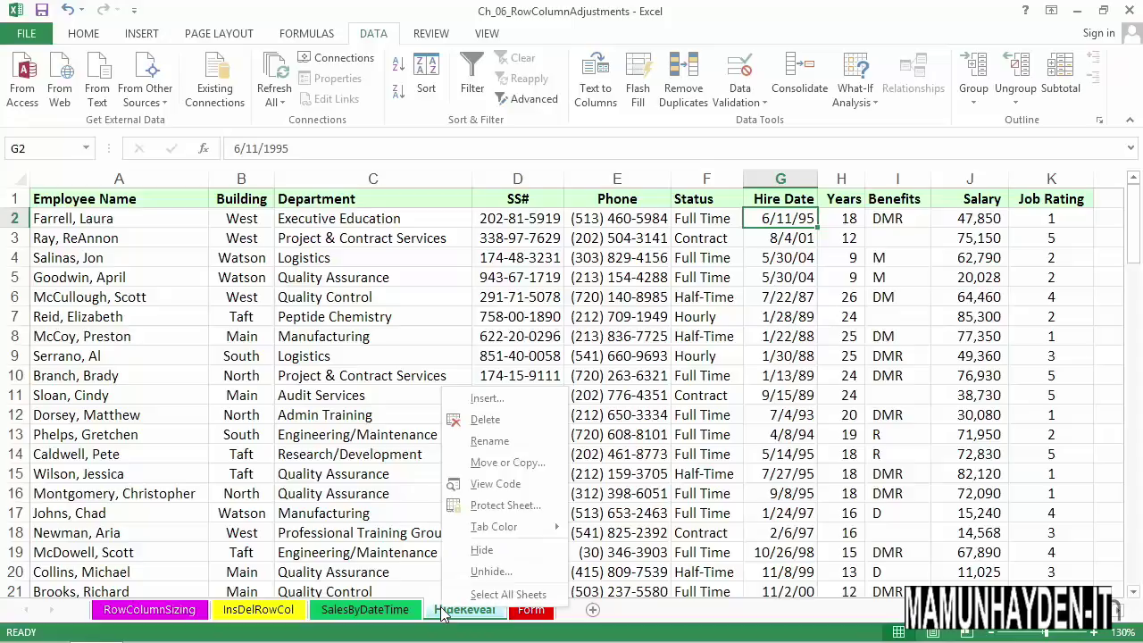
click(432, 573)
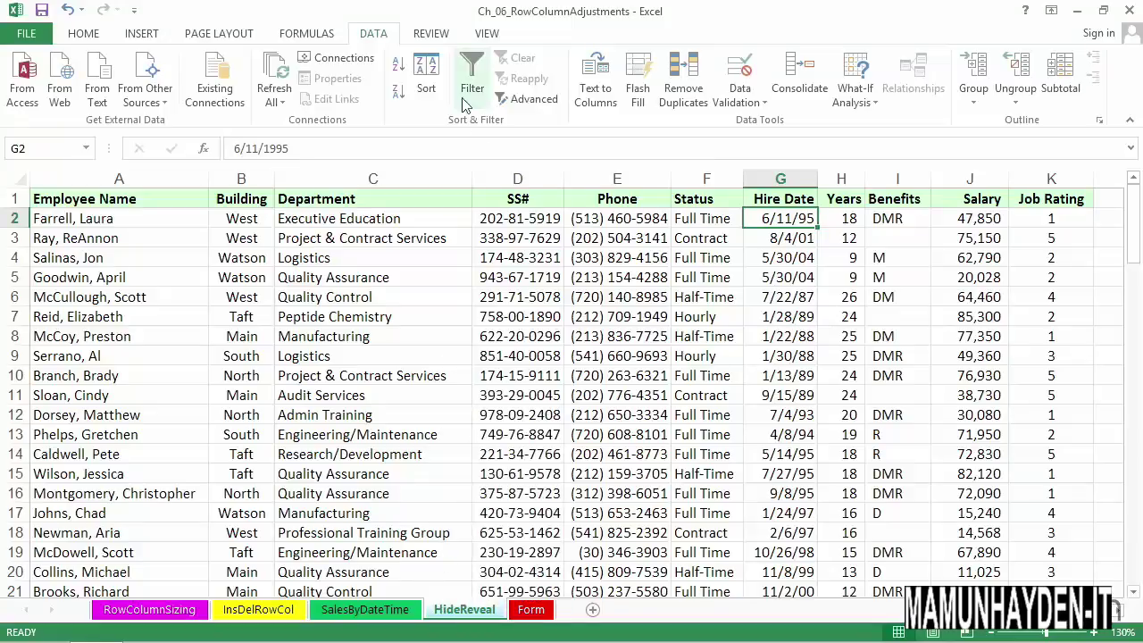
click(432, 35)
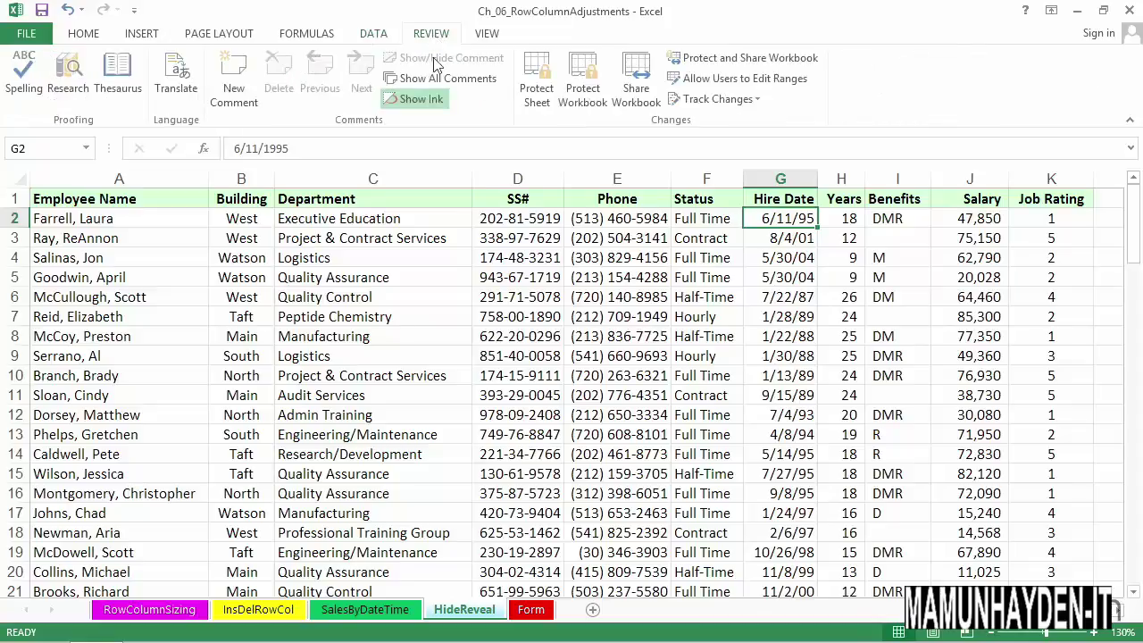
click(585, 98)
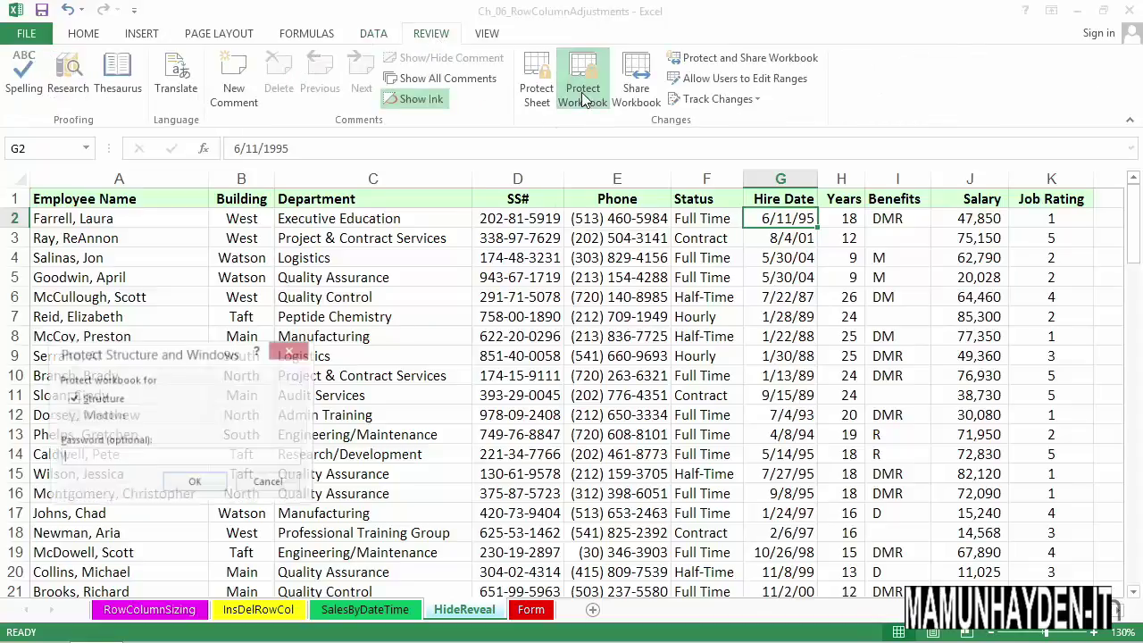
drag(188, 358, 588, 306)
text(p)
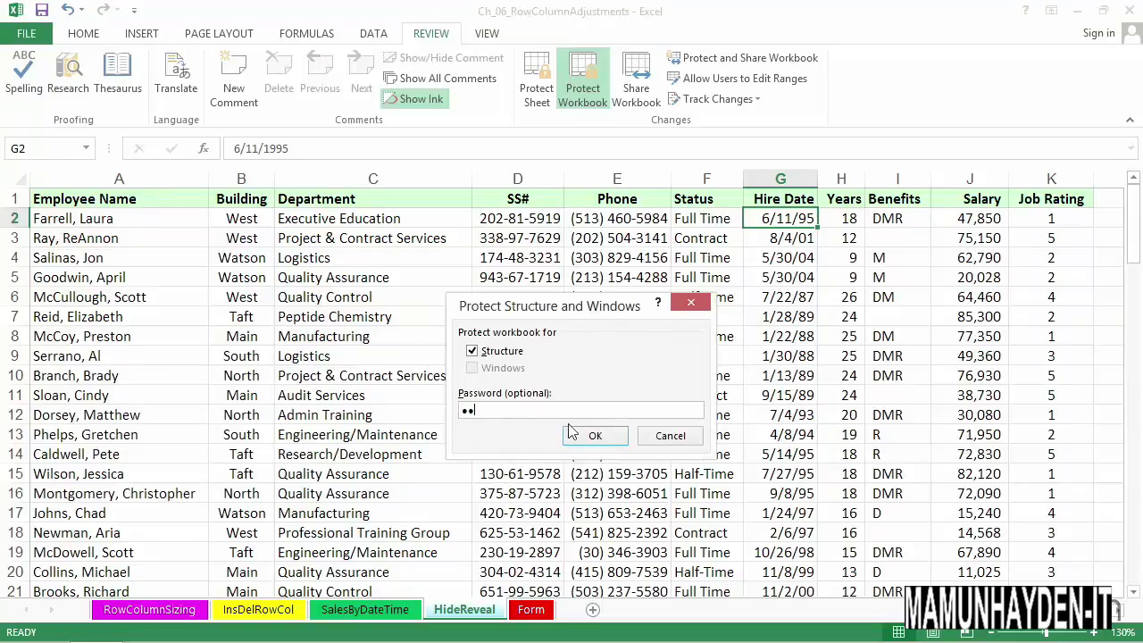
click(579, 437)
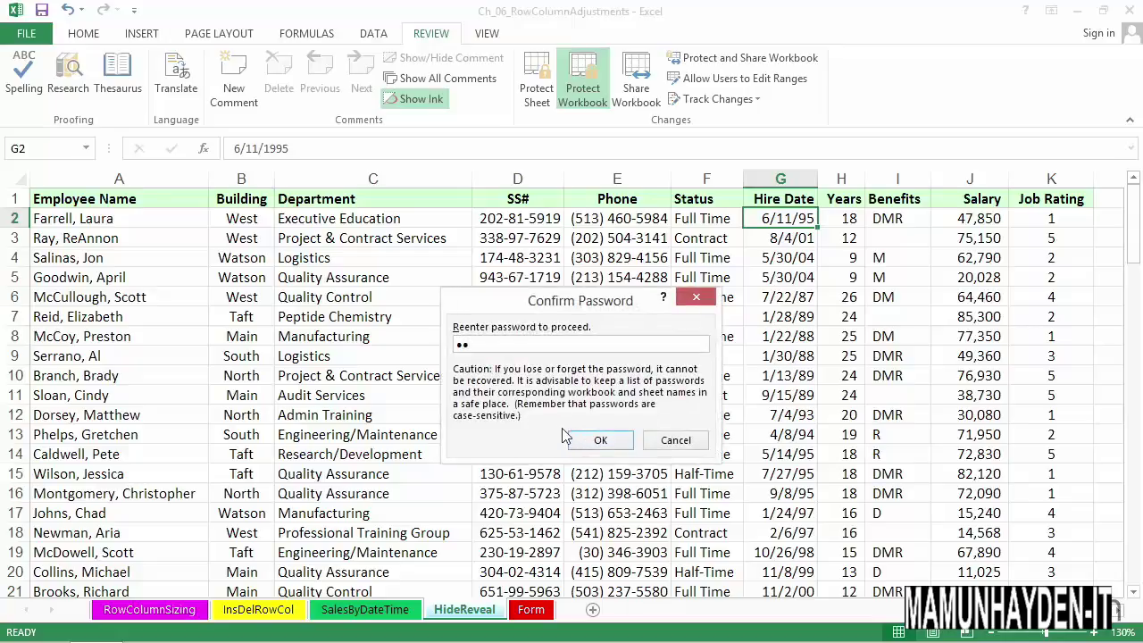
click(602, 442)
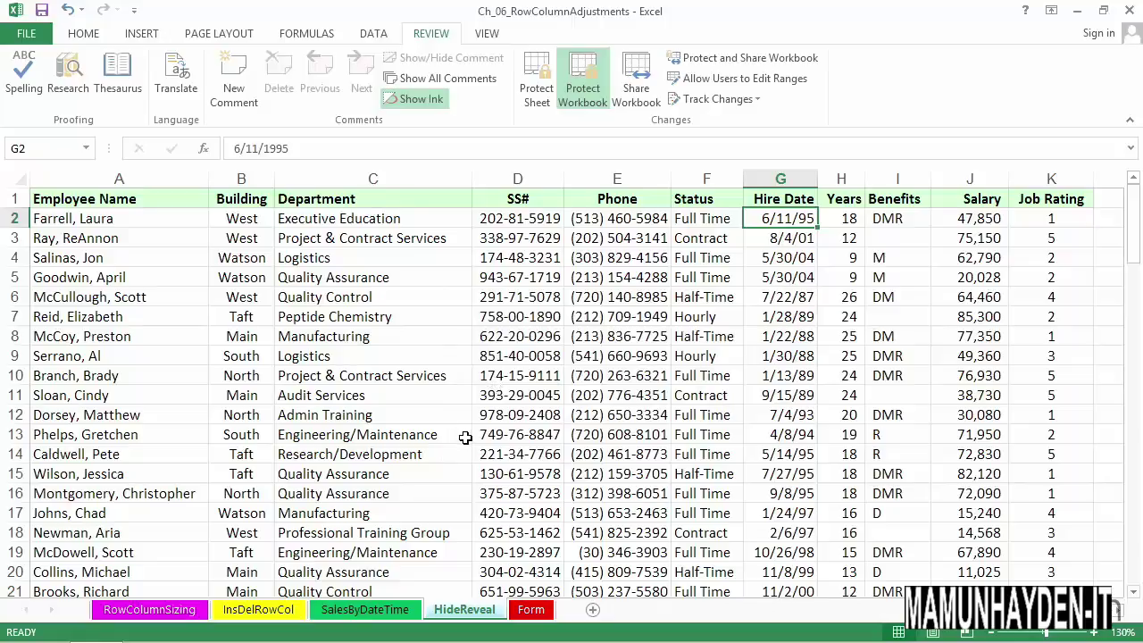
Check which sheet commands, including Hide and Unhide, are available for the HideReveal sheet while the workbook is protected
click(444, 399)
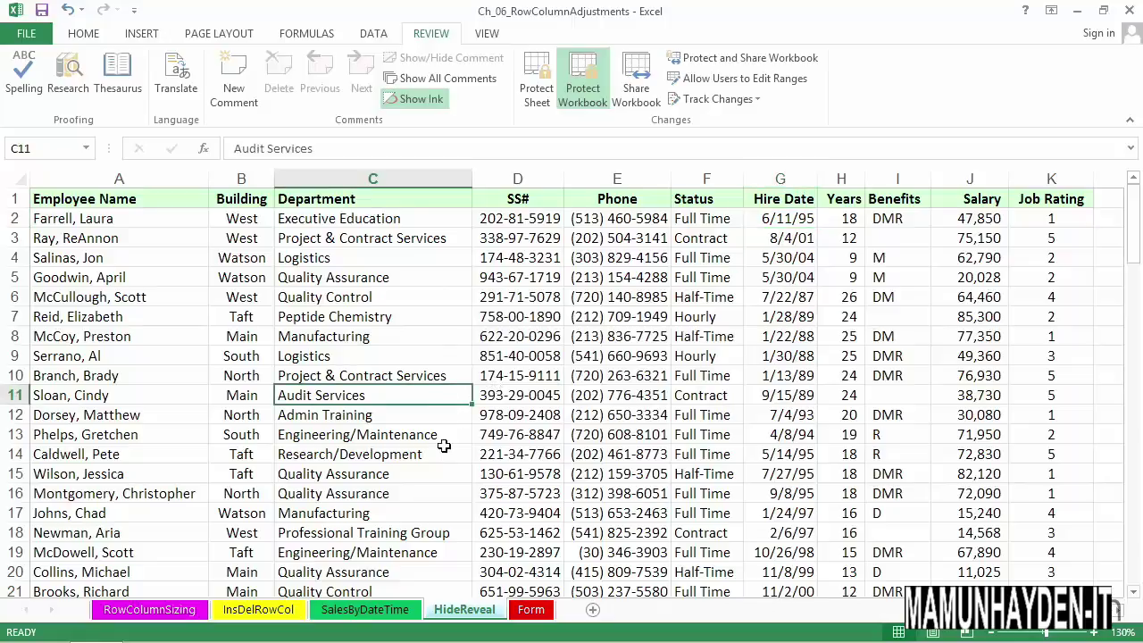
right_click(476, 616)
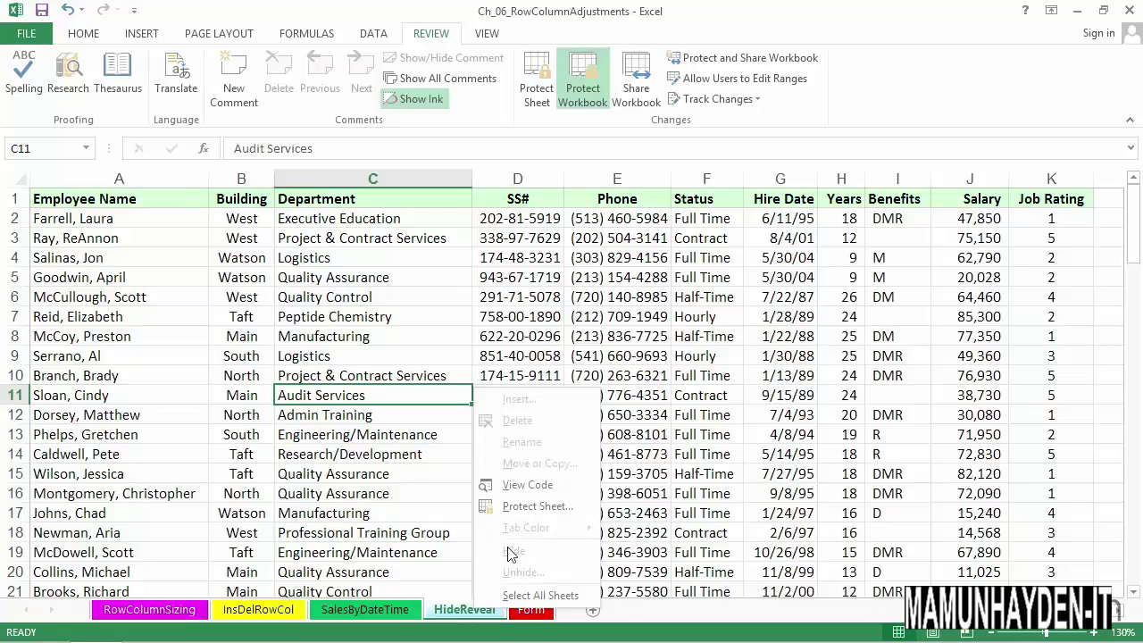
click(408, 459)
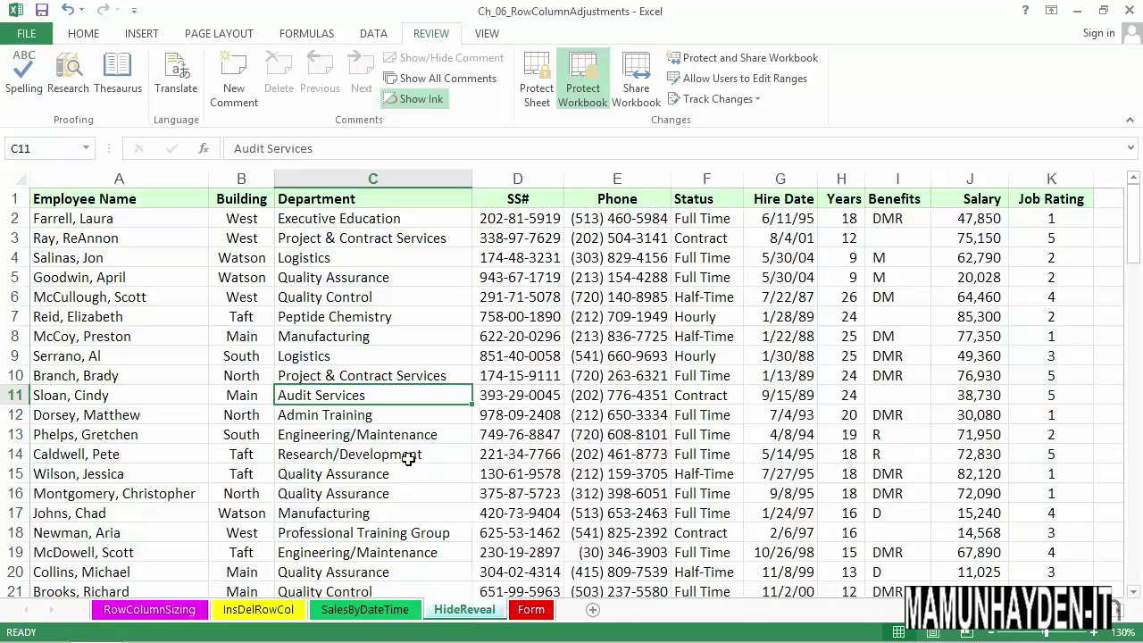
right_click(474, 614)
click(424, 451)
Remove the workbook protection by entering its password, and select the SS# heading in cell D1
click(582, 92)
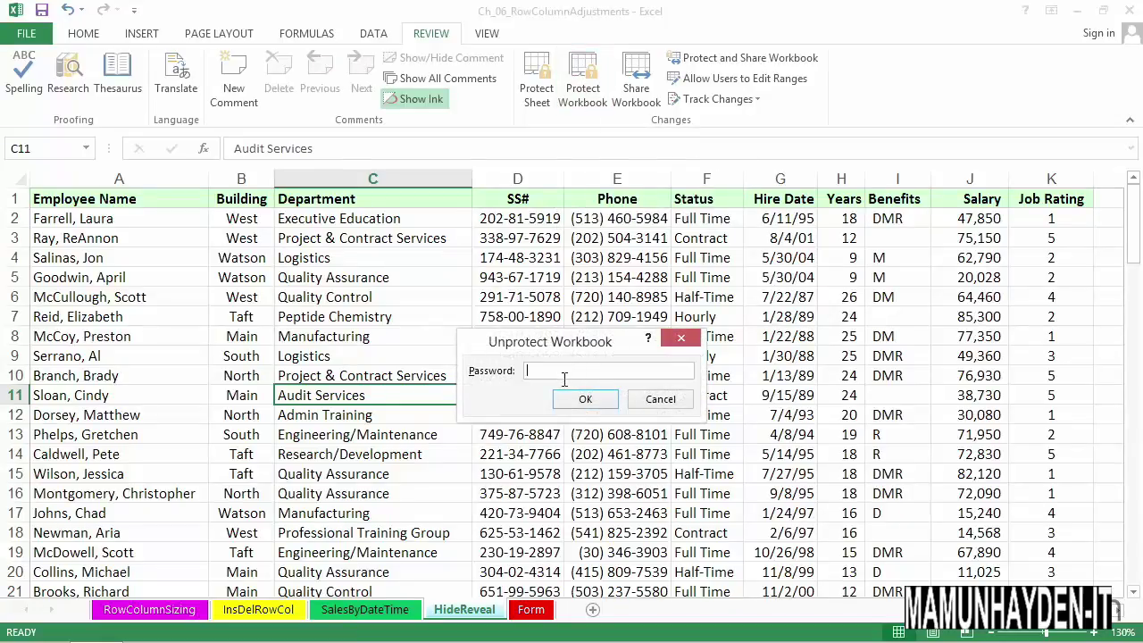
text(••)
click(579, 402)
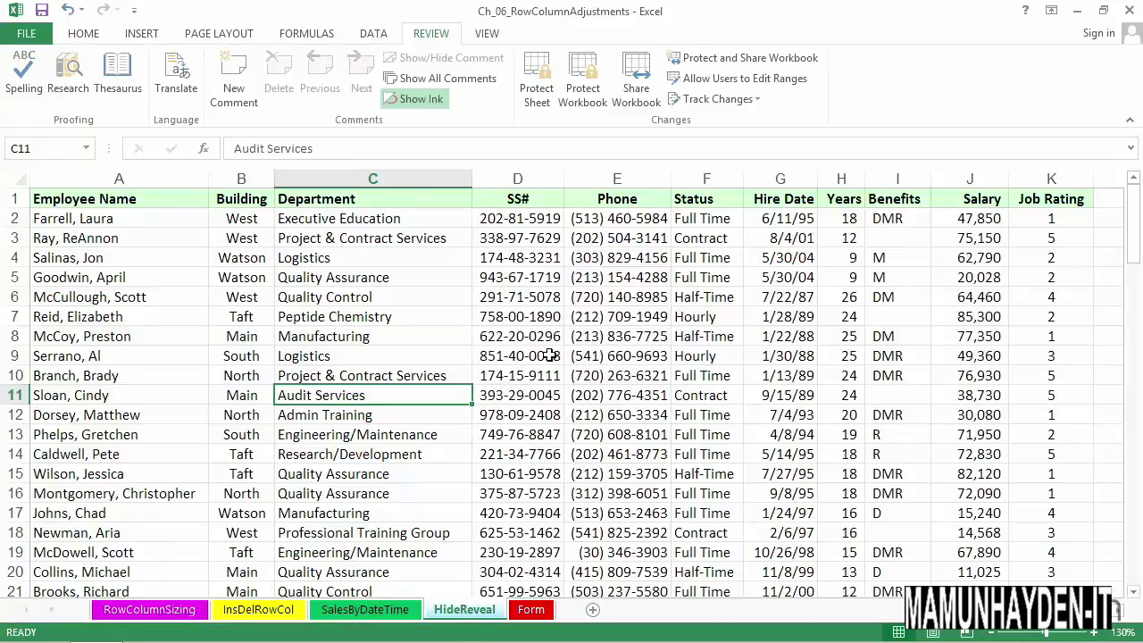
click(518, 205)
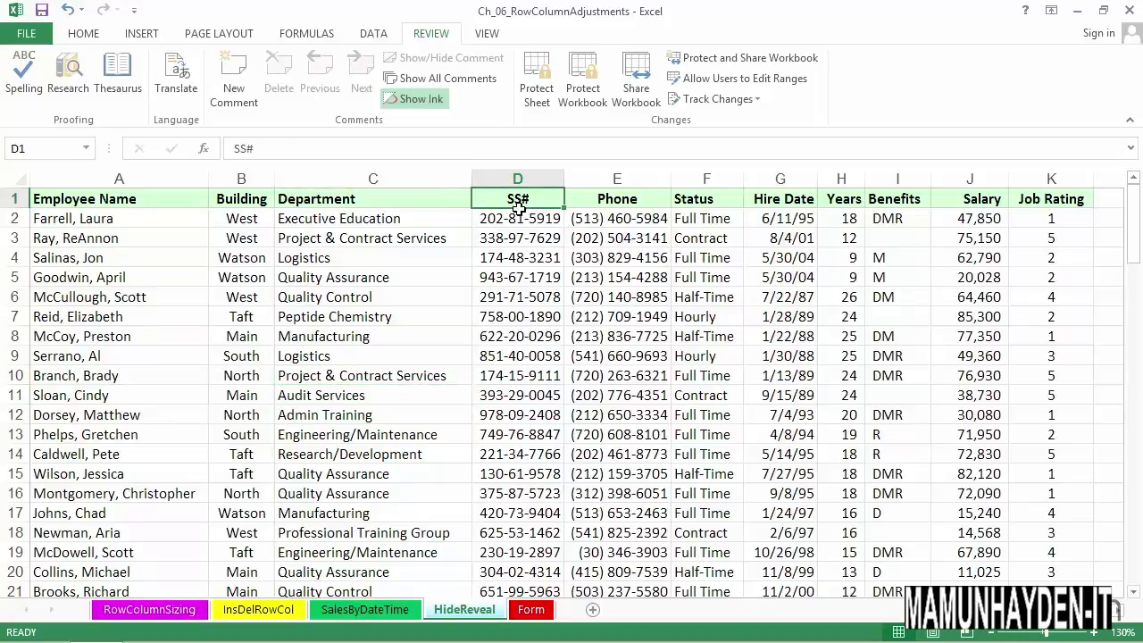